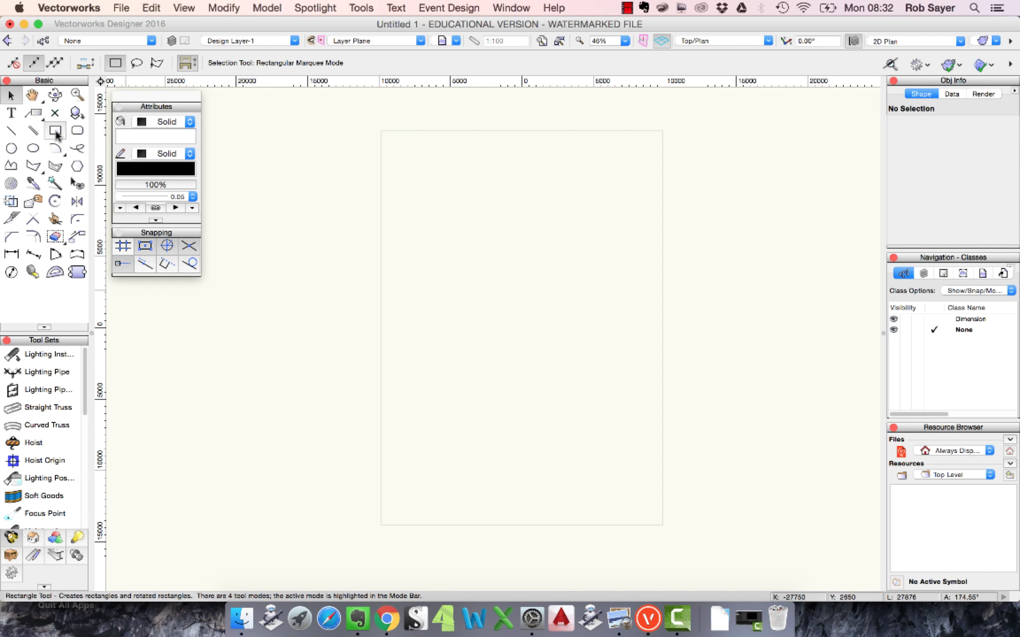
Draw a rectangle 1000 wide and 2000 high in the upper-left part of the page.
click(59, 135)
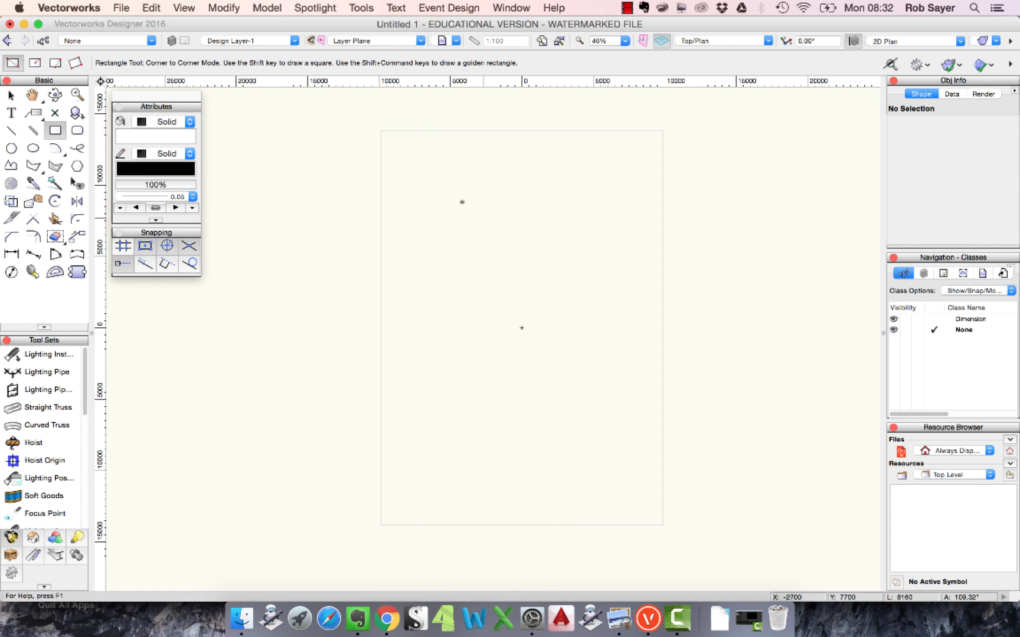
drag(430, 206, 486, 264)
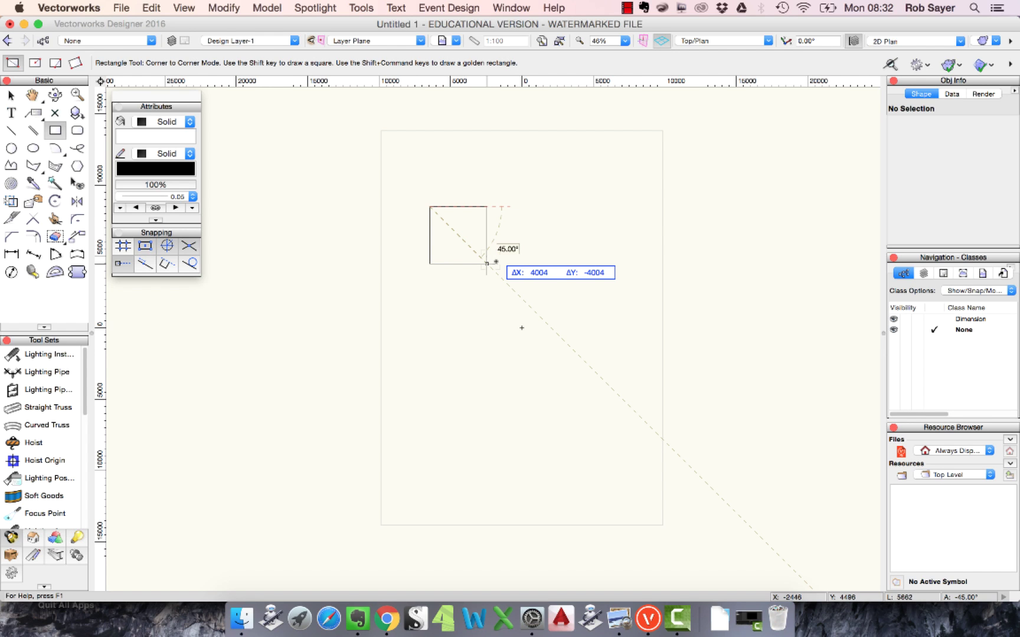
key(Tab)
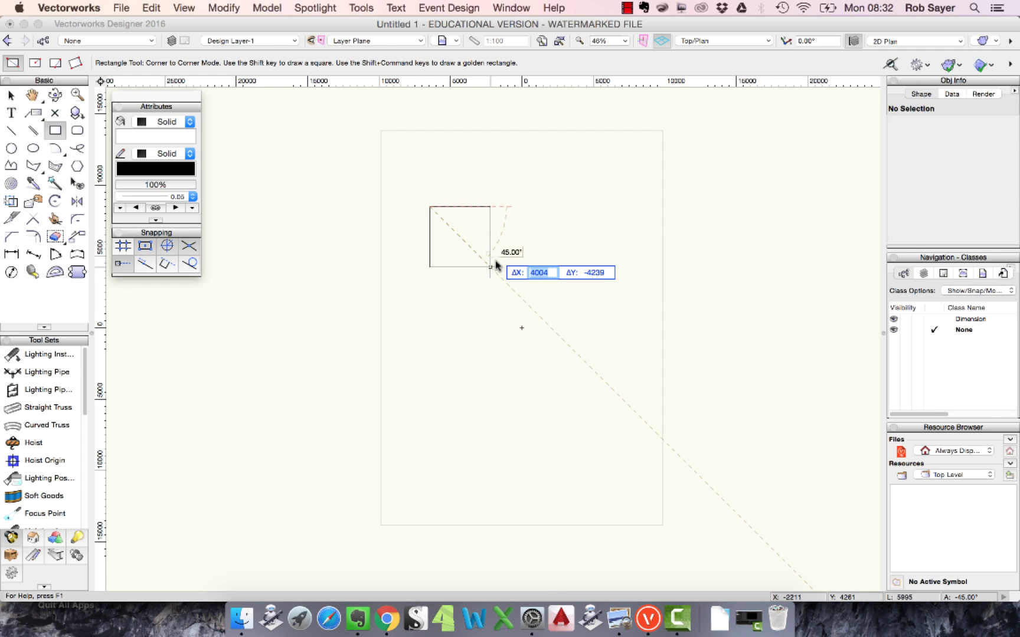
text(1000)
key(Tab)
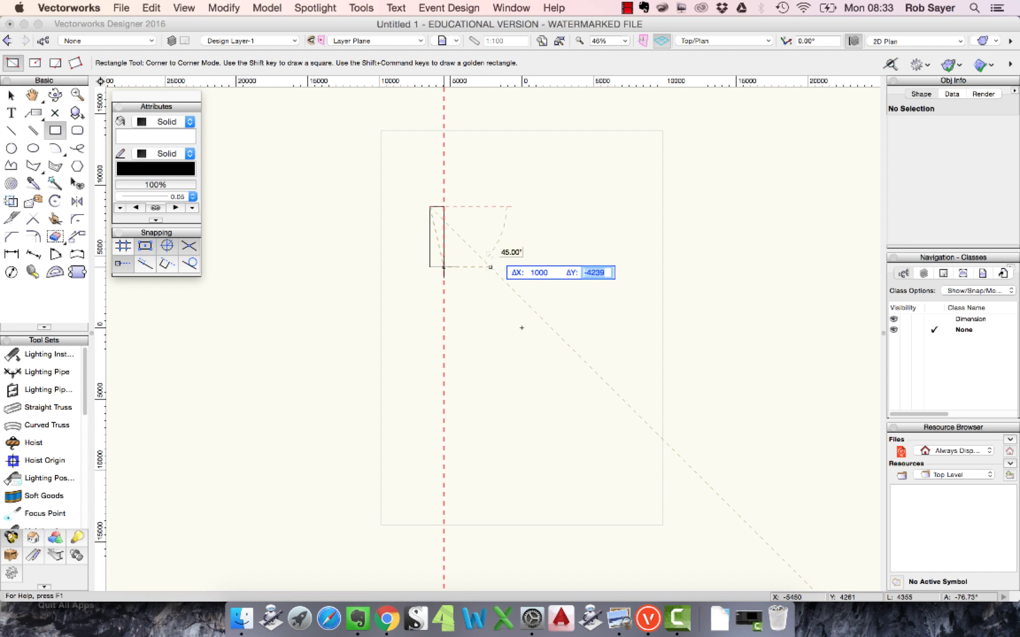
text(2000)
key(Return)
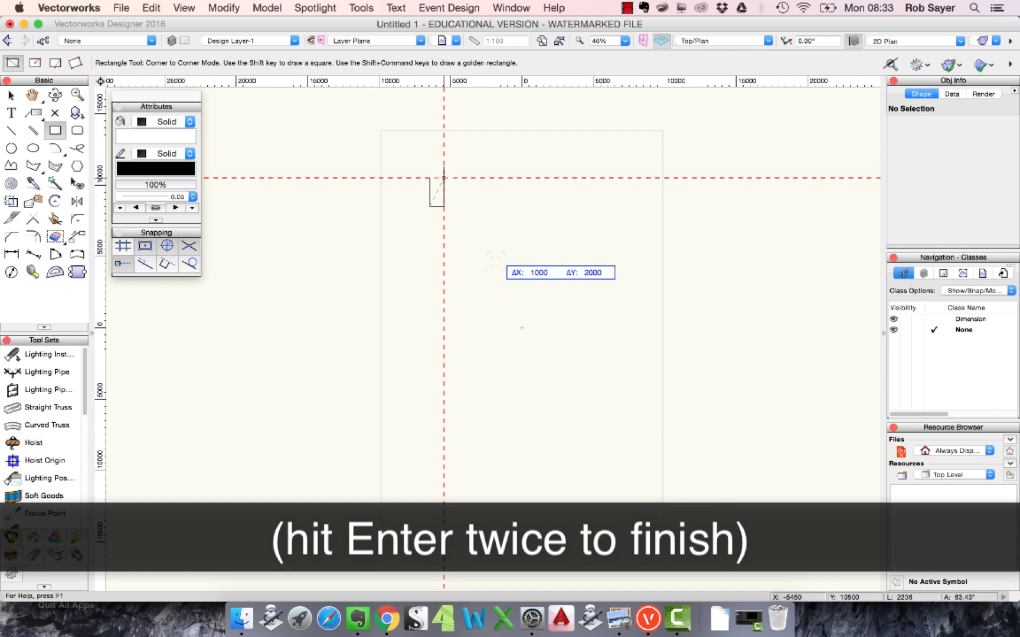
key(Return)
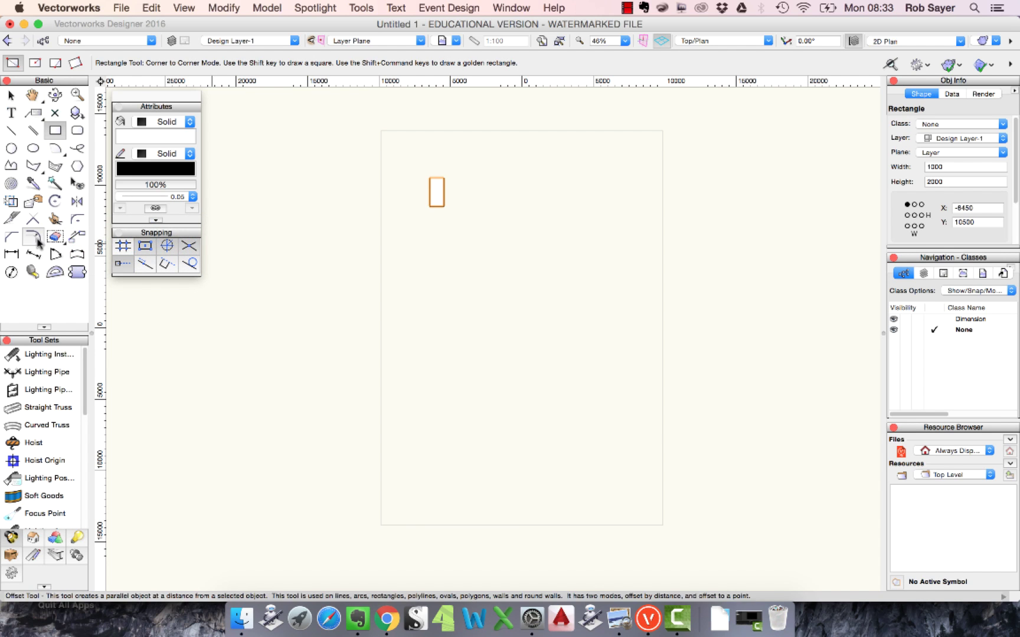
Display the basic tools as icons and text, and bring the editing tools such as Offset into view.
click(45, 328)
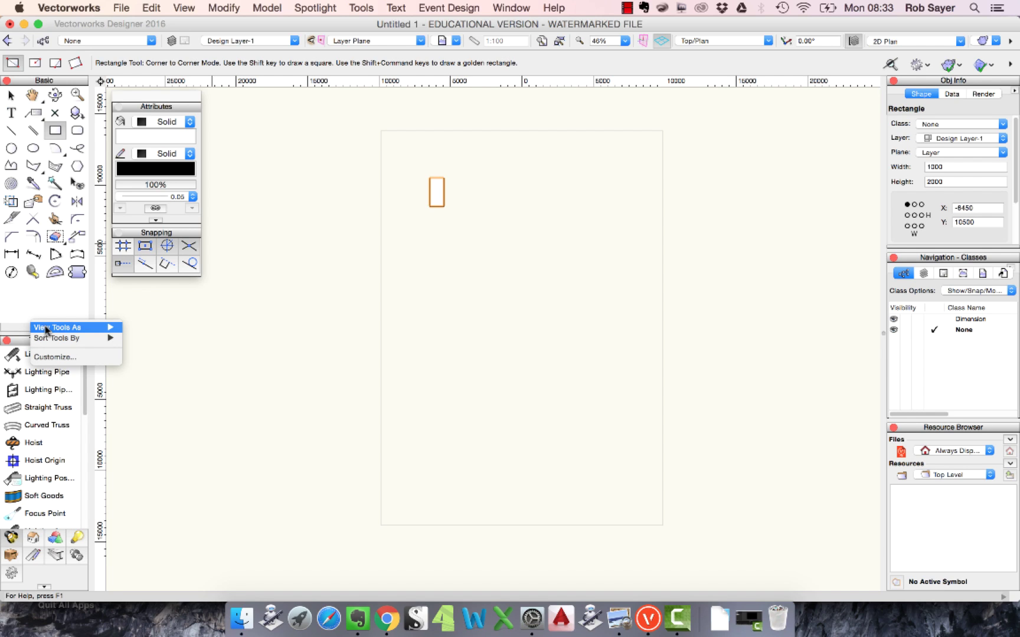
mouse_move(45, 329)
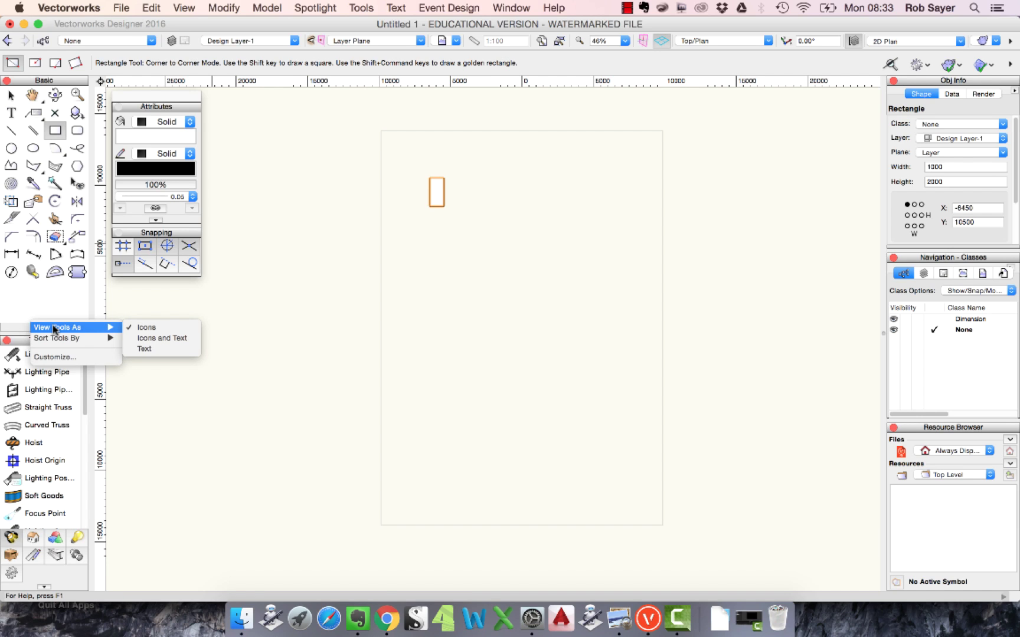
click(157, 340)
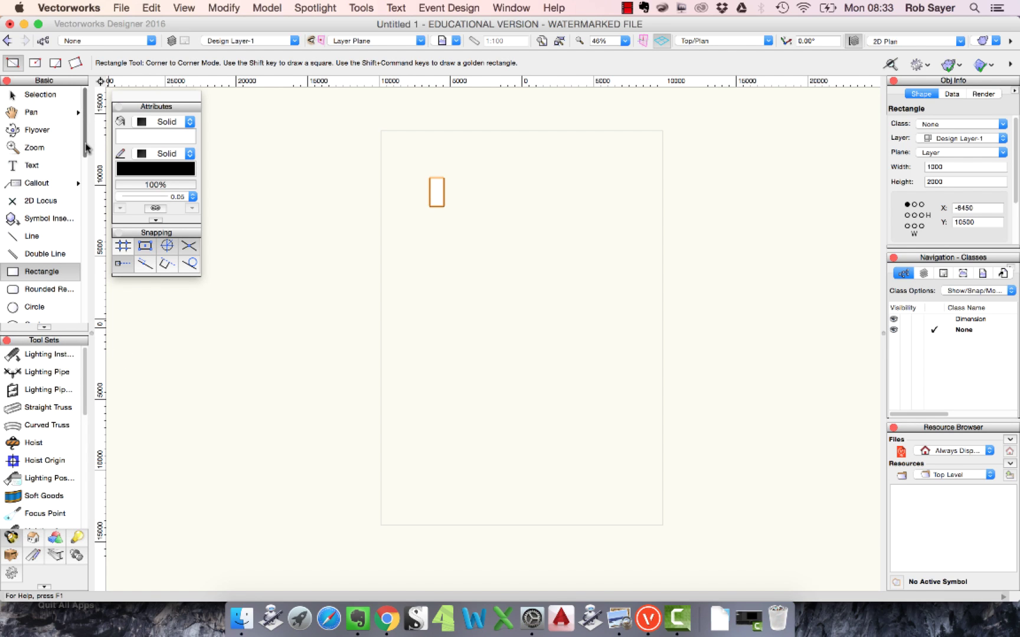
mouse_move(85, 144)
mouse_down()
mouse_move(90, 301)
mouse_move(82, 152)
mouse_up()
drag(87, 133, 85, 183)
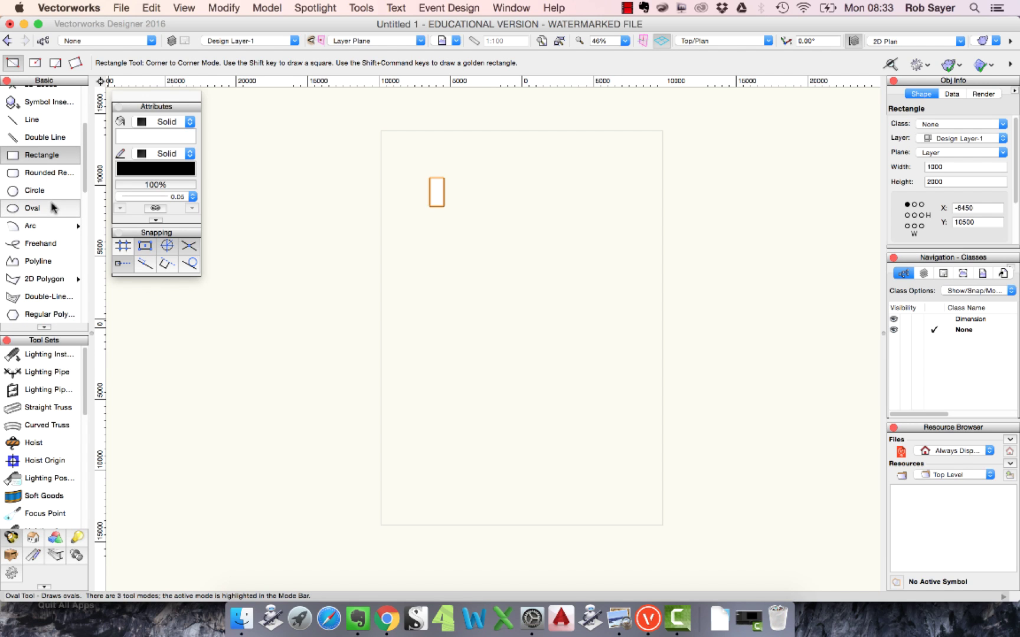
drag(84, 178, 86, 264)
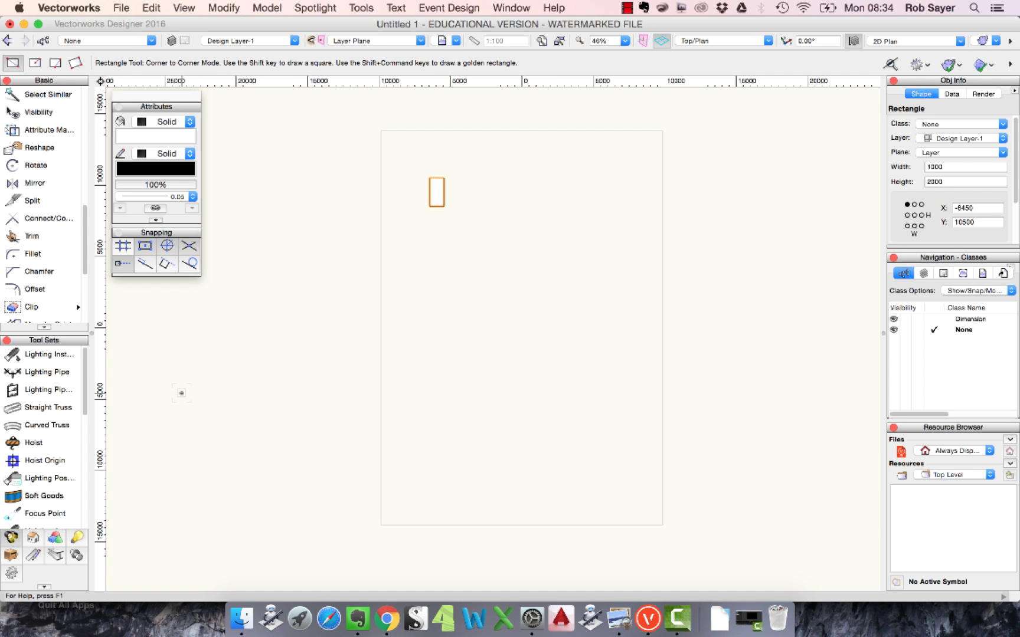
Draw a rectangle about 3920 wide and 6780 high over the existing one, and clear the drawing from the page.
click(474, 256)
click(418, 160)
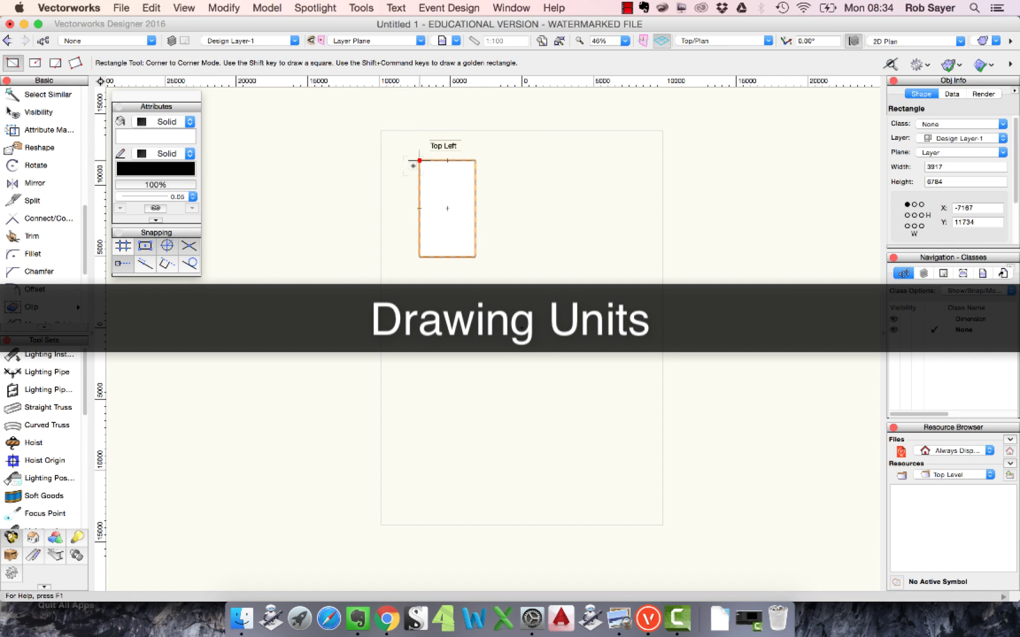
key(x)
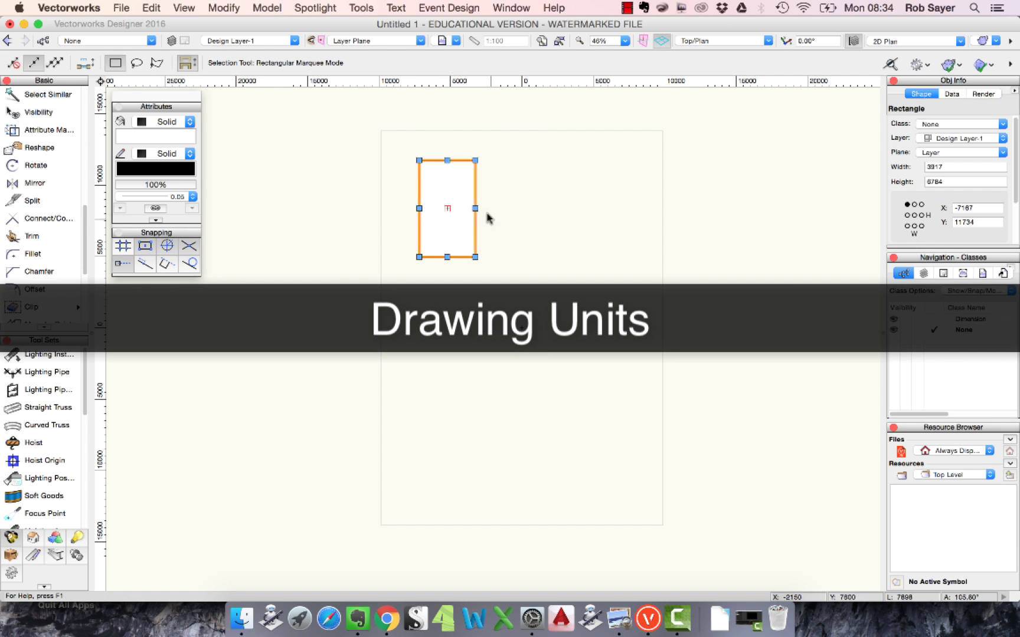
key(BackSpace)
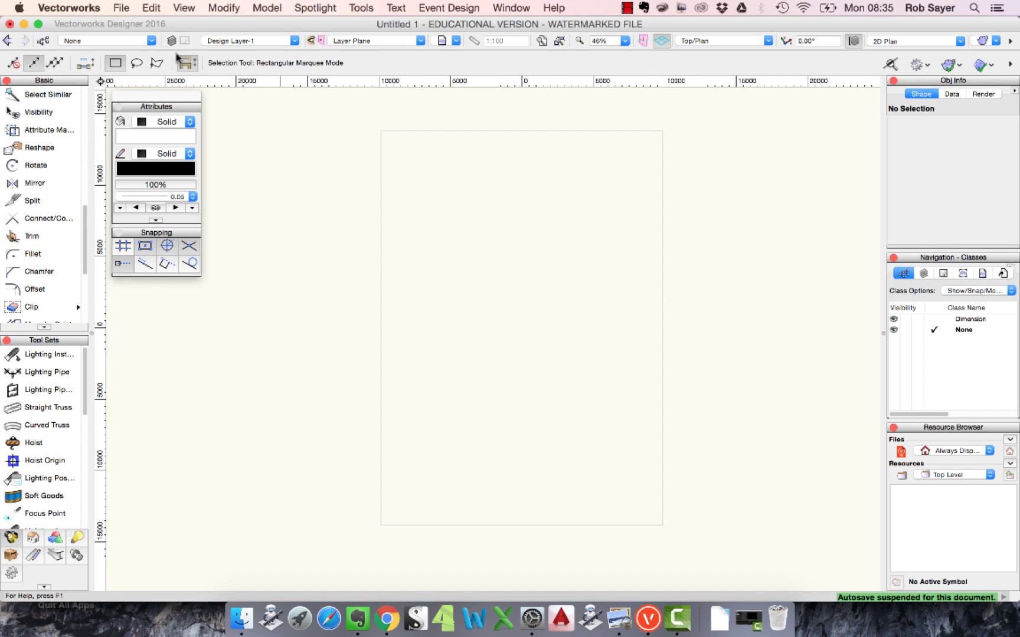
Turn on the unit mark for lengths in the document's units settings.
click(122, 8)
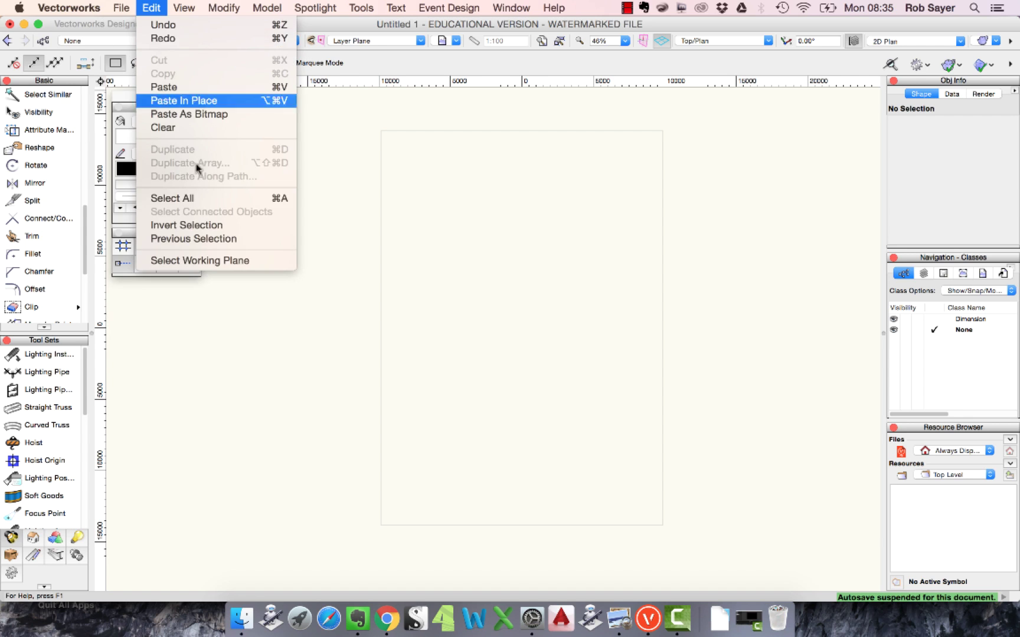
mouse_move(140, 188)
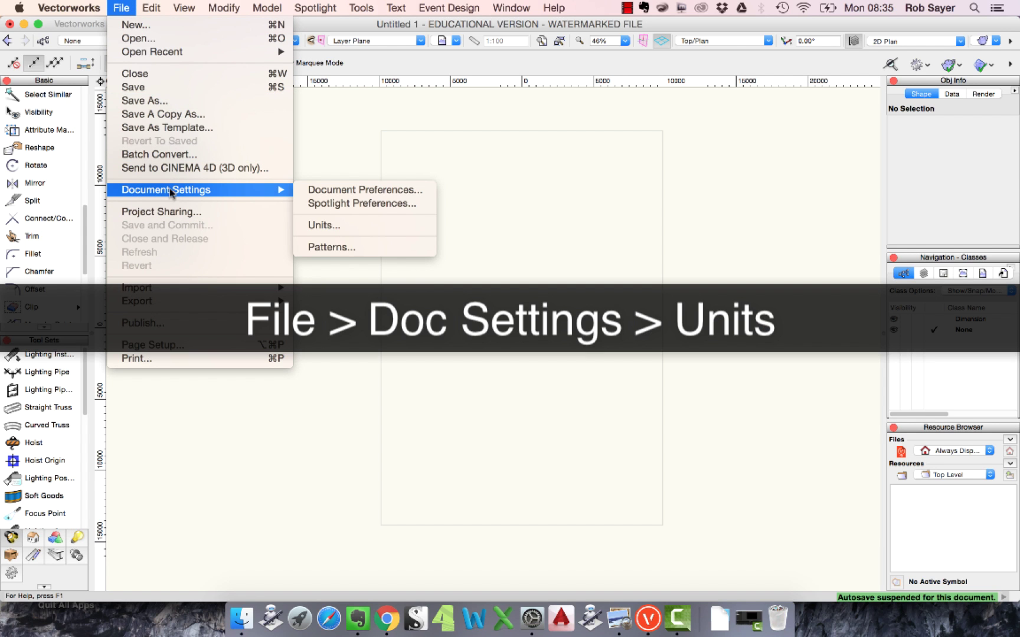
click(316, 226)
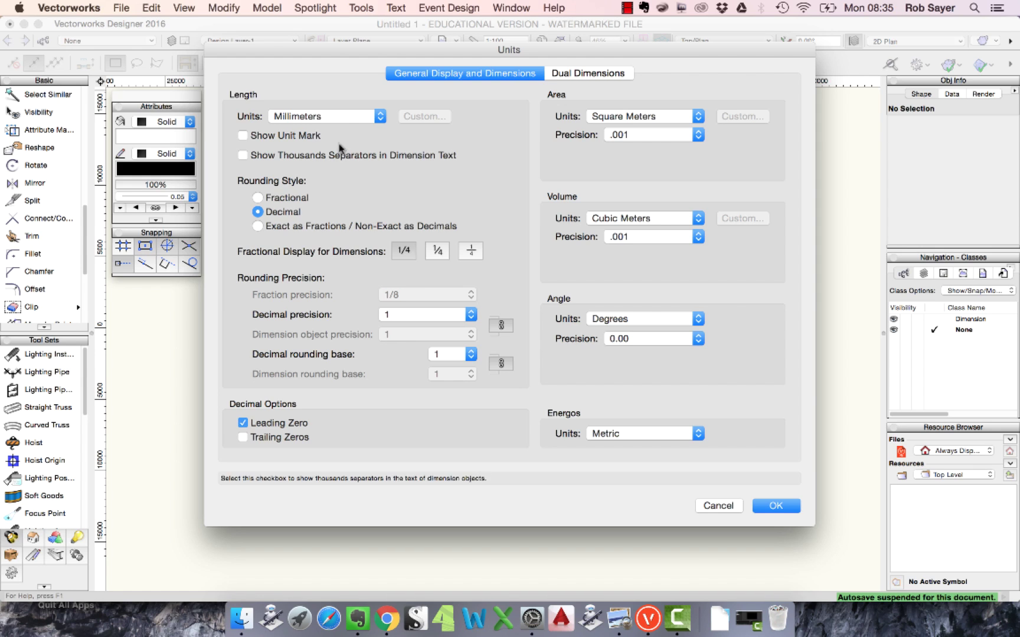
click(258, 140)
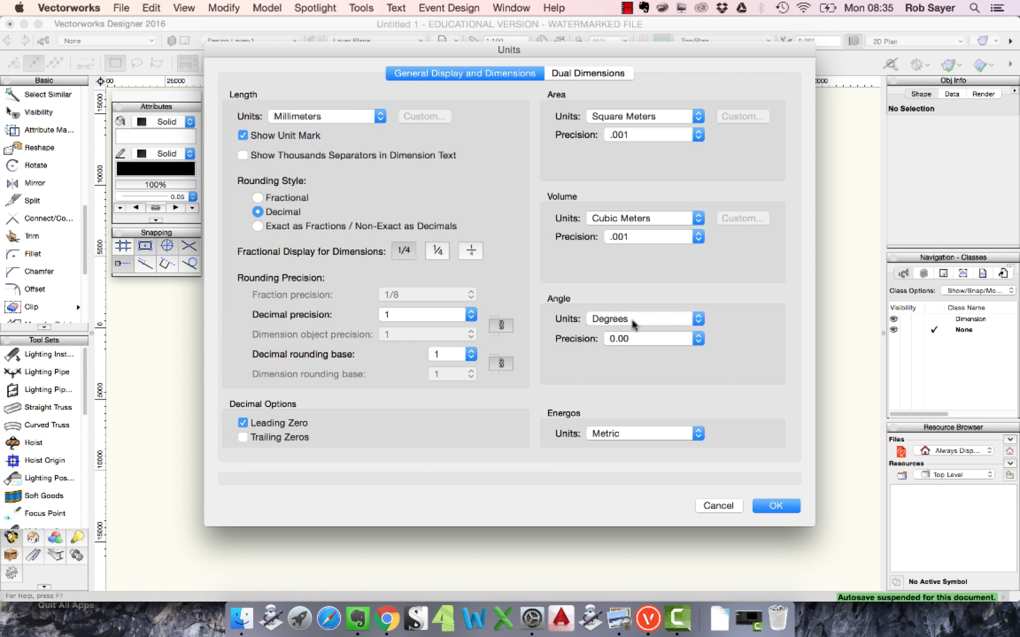
click(777, 506)
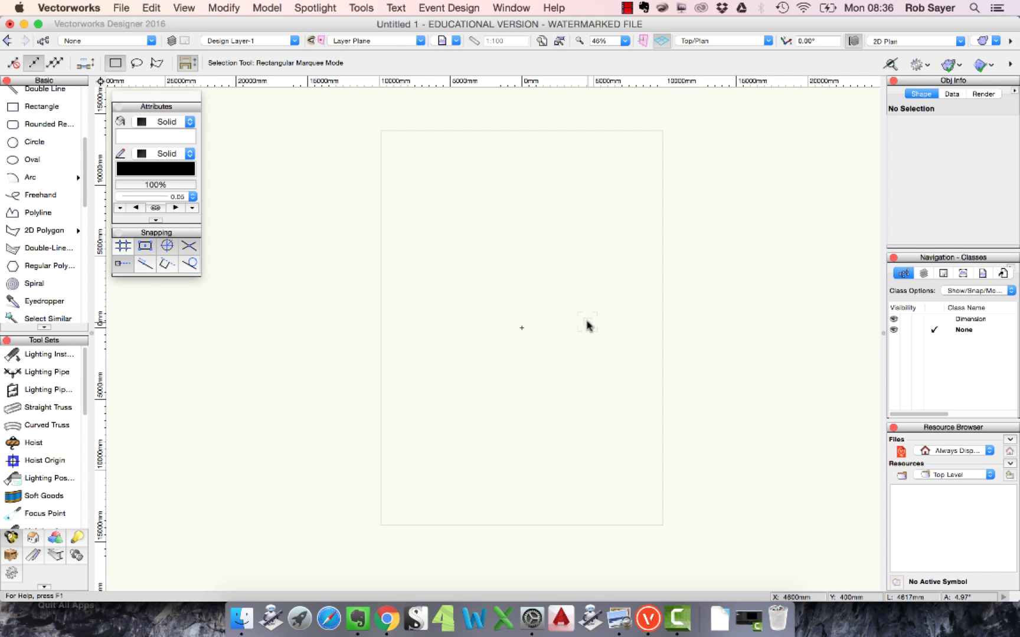
Draw a square about 6760 mm on each side and increase its width by 1000 mm.
click(42, 107)
mouse_move(444, 207)
mouse_down()
mouse_move(542, 282)
mouse_move(540, 304)
mouse_up()
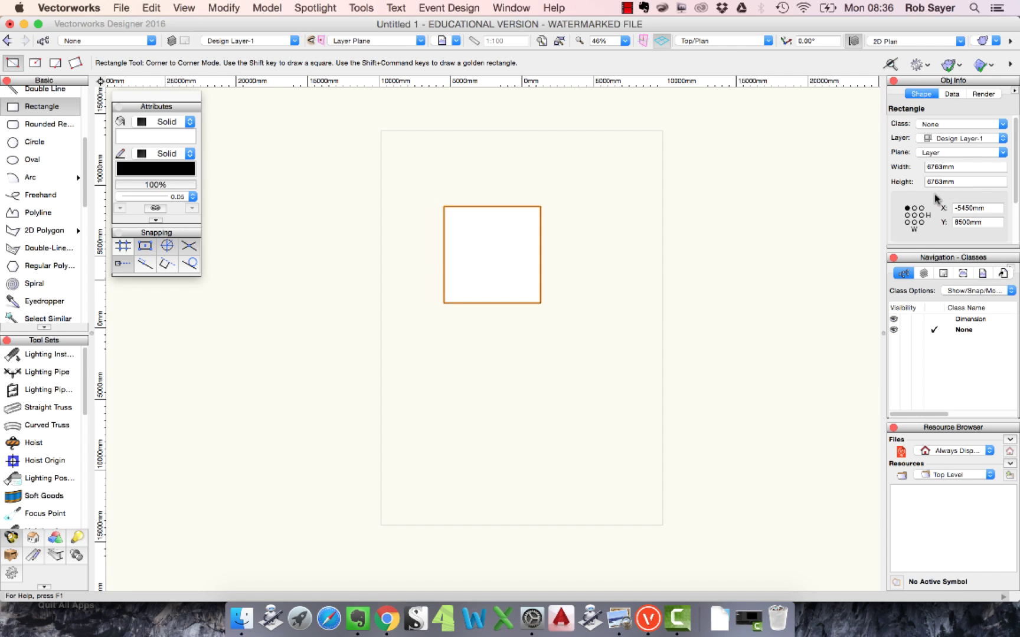
click(958, 167)
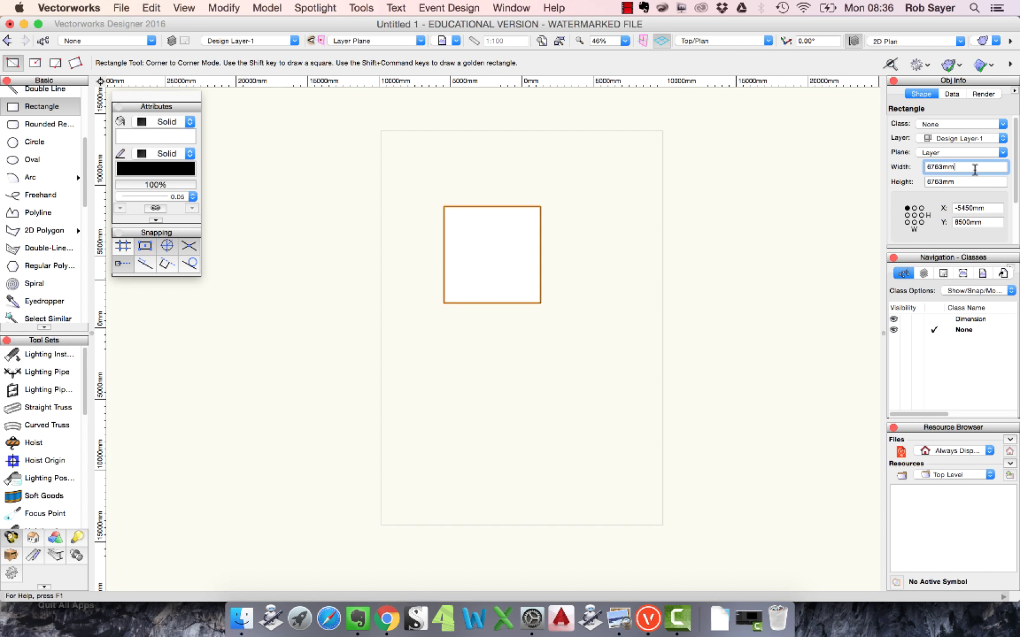
text(+1000)
key(Return)
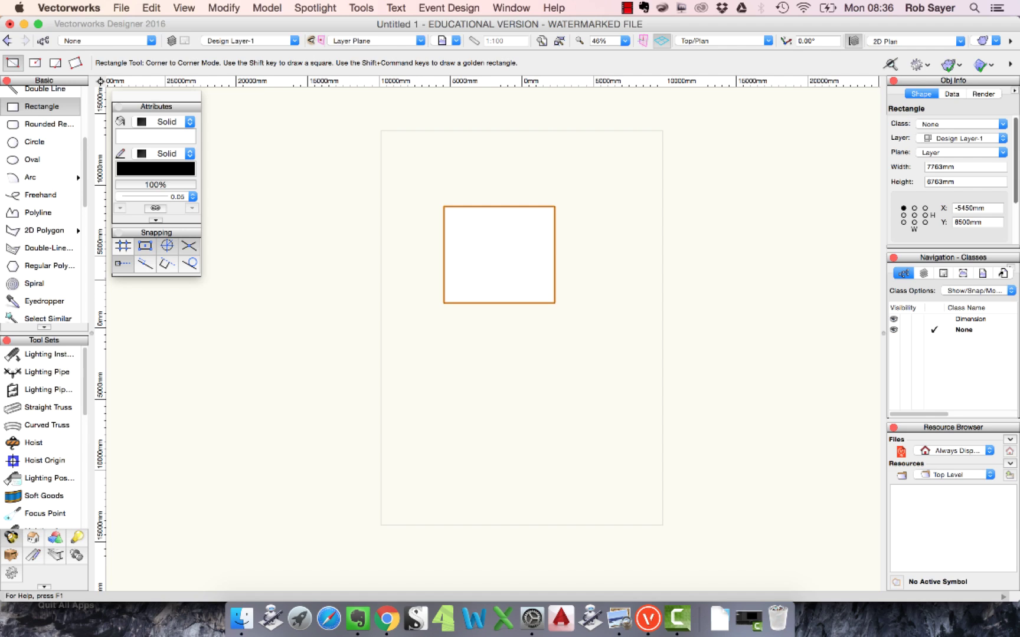
Reduce the rectangle's width by 50 mm and delete the rectangle.
click(964, 168)
text(-50)
key(Return)
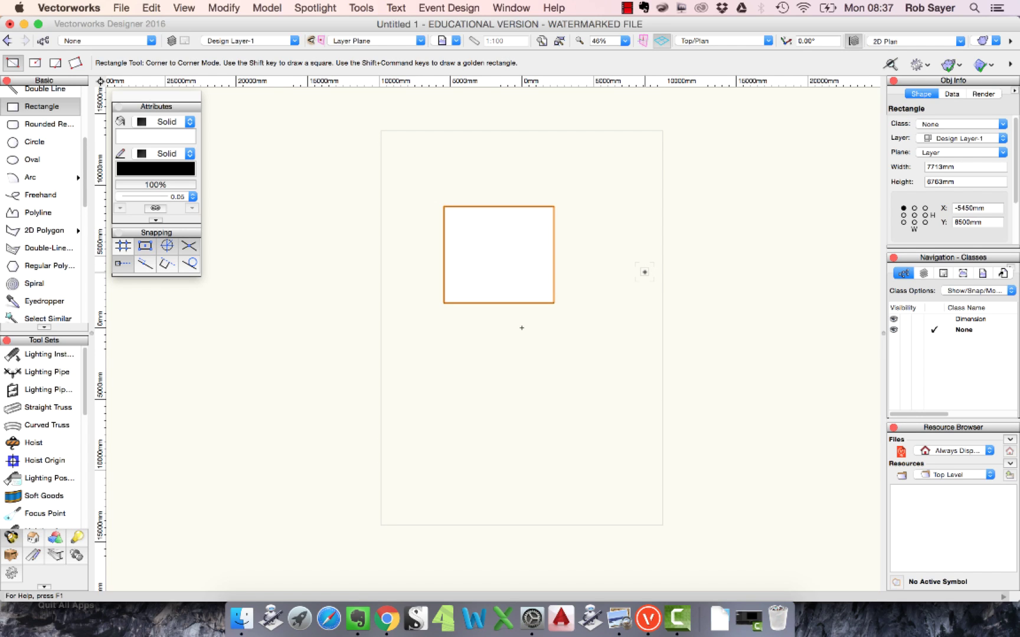
key(x)
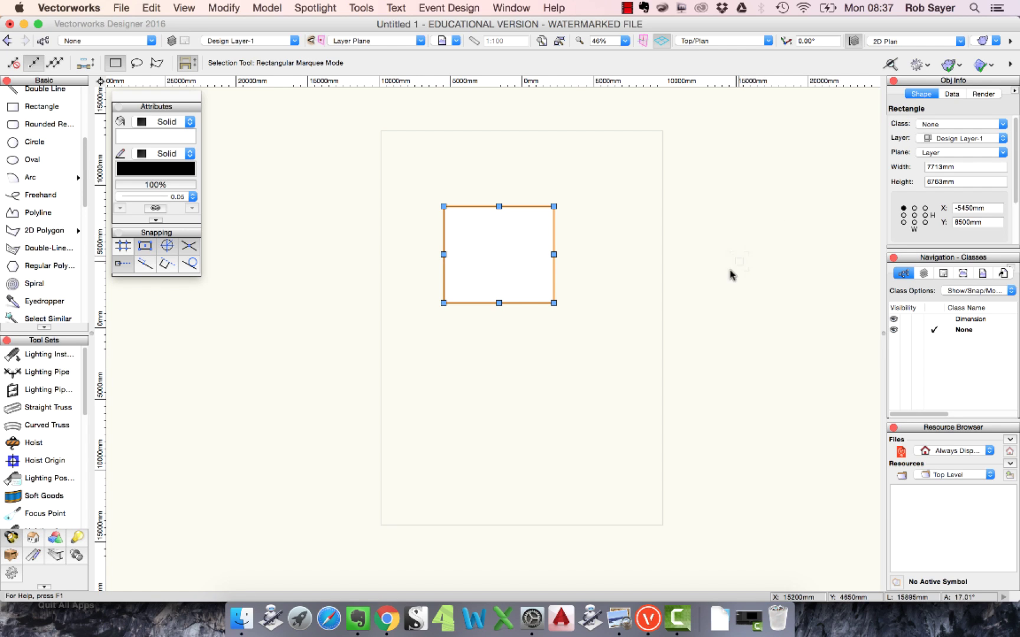
key(Delete)
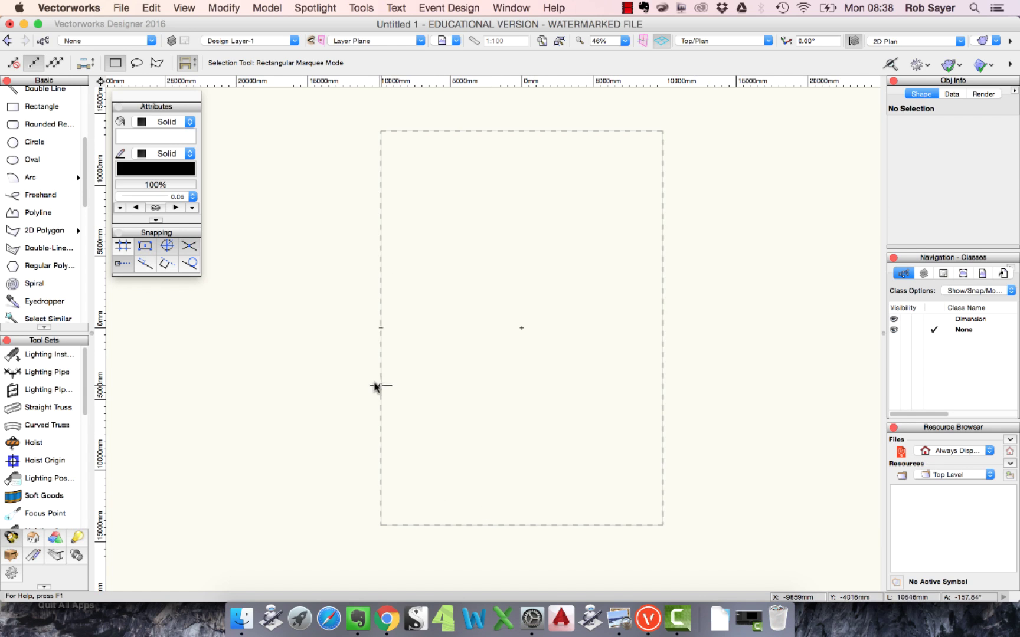
Set the scale of the design layer to 1:50.
click(474, 42)
click(593, 189)
click(682, 367)
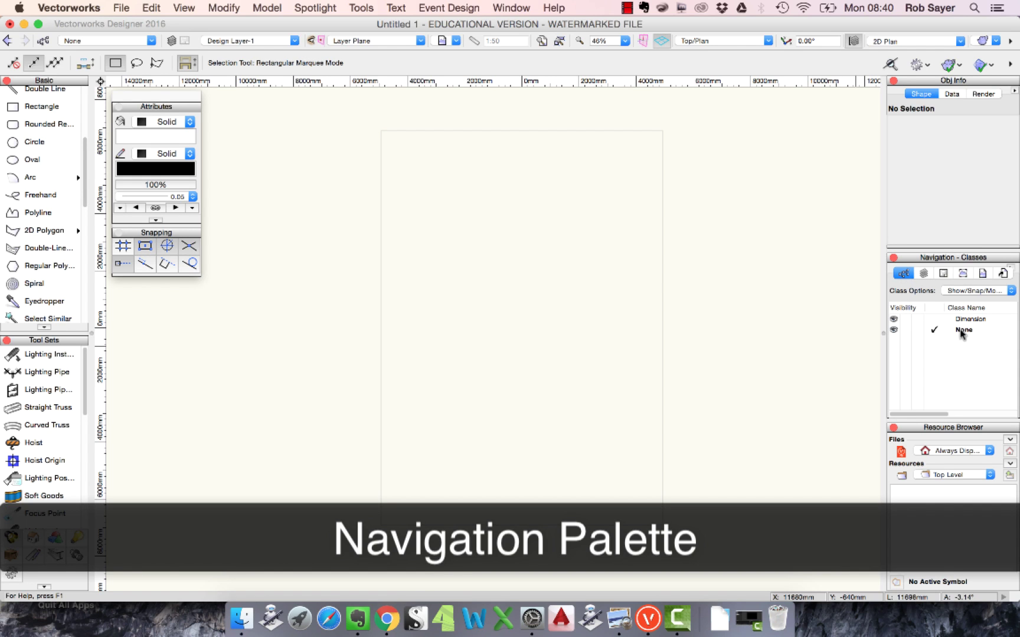
click(924, 275)
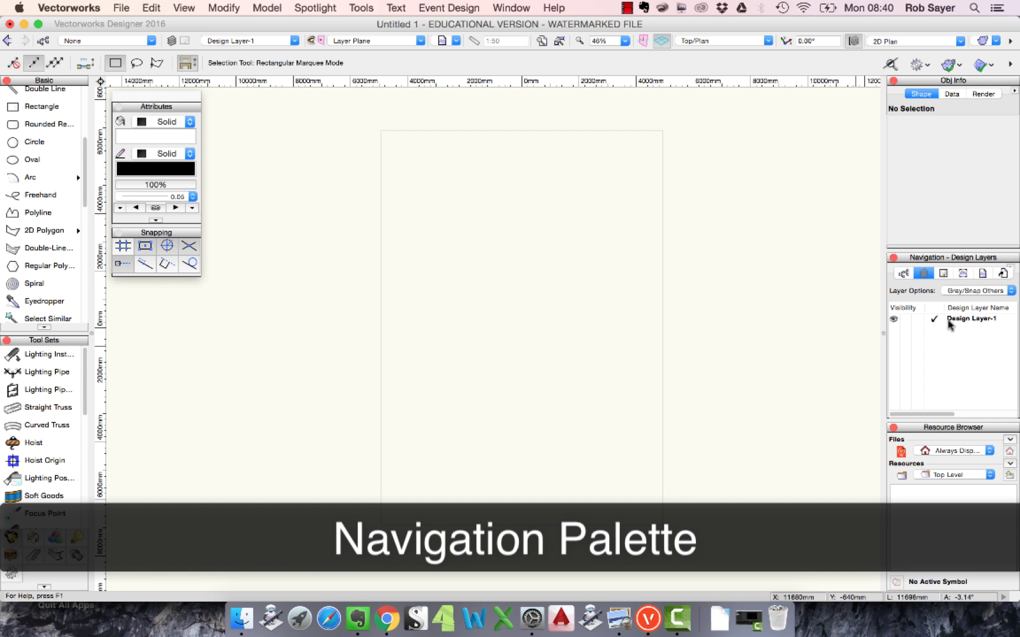
click(918, 276)
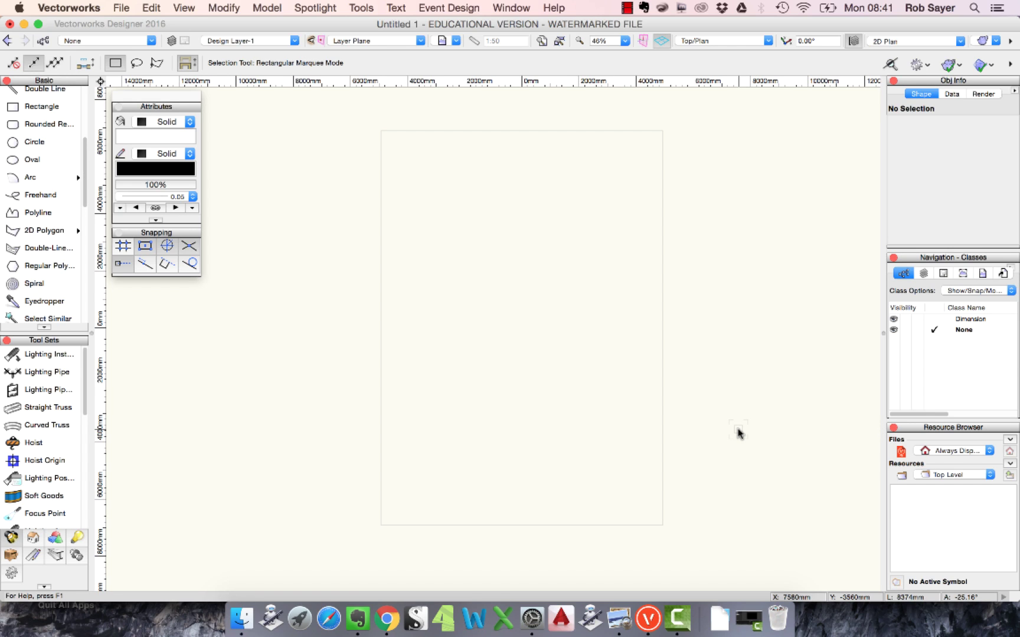
Draw two overlapping rectangles sharing a left edge, about 1385 by 2400 mm and about 860 by 1490 mm.
click(42, 106)
drag(452, 250, 491, 317)
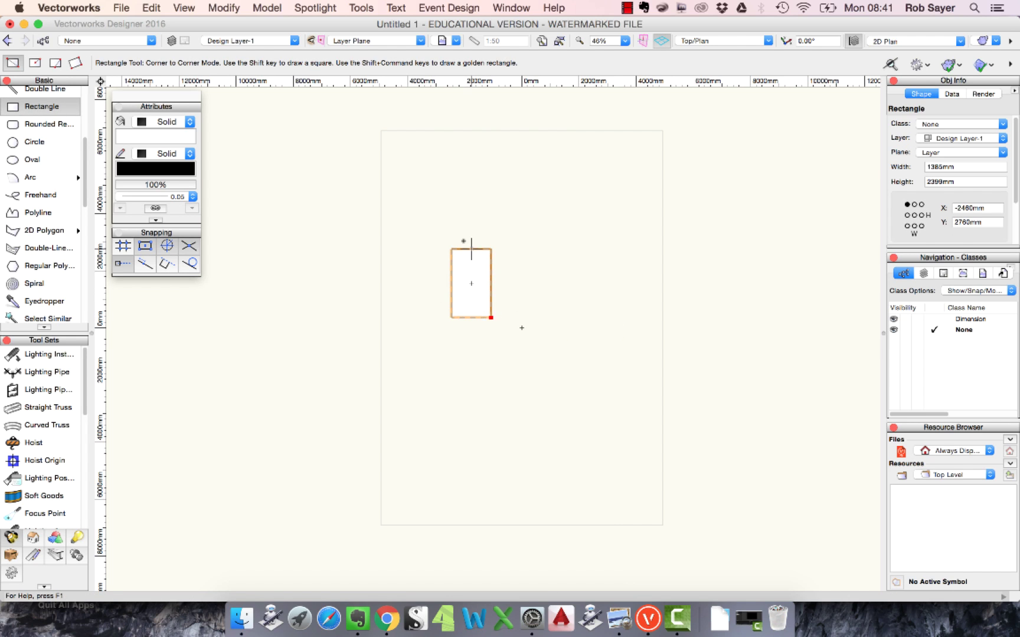
drag(451, 228, 476, 271)
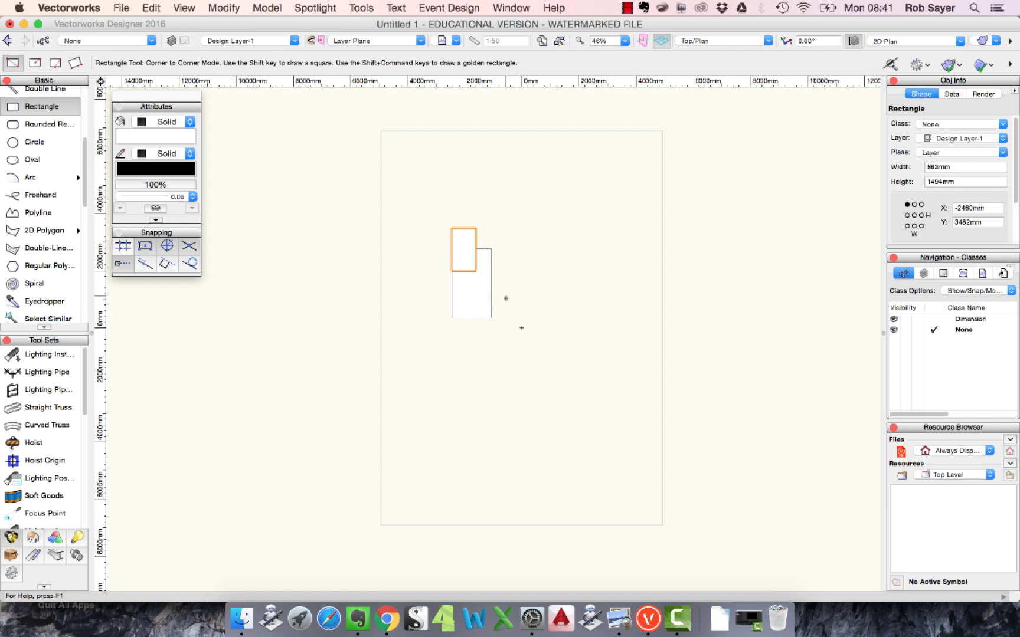
Create a symbol from both rectangles with the default name and options, stored in the Untitled 1 destination.
key(super+a)
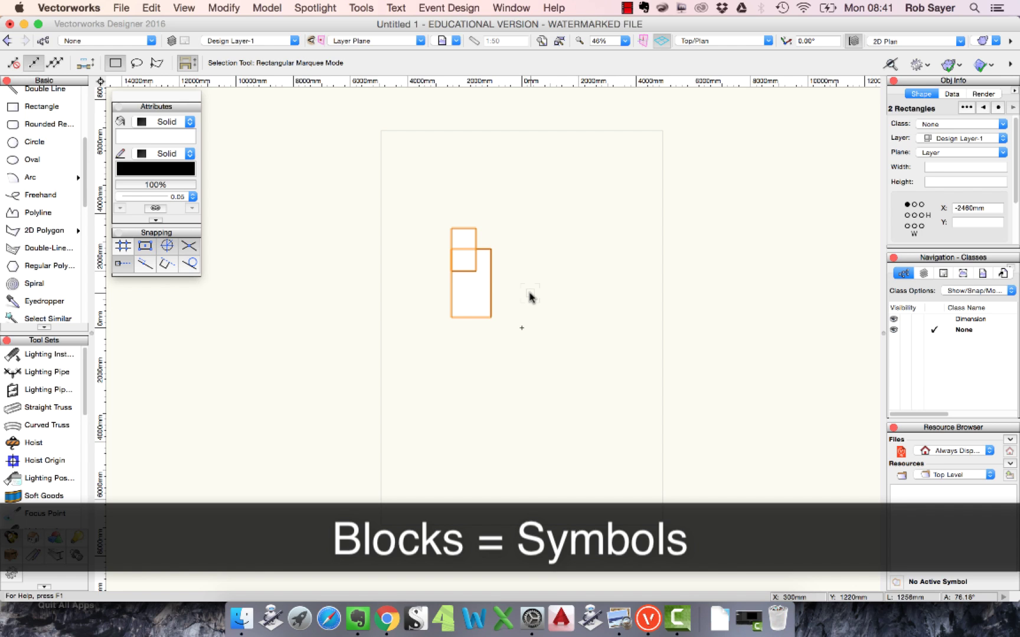
click(219, 8)
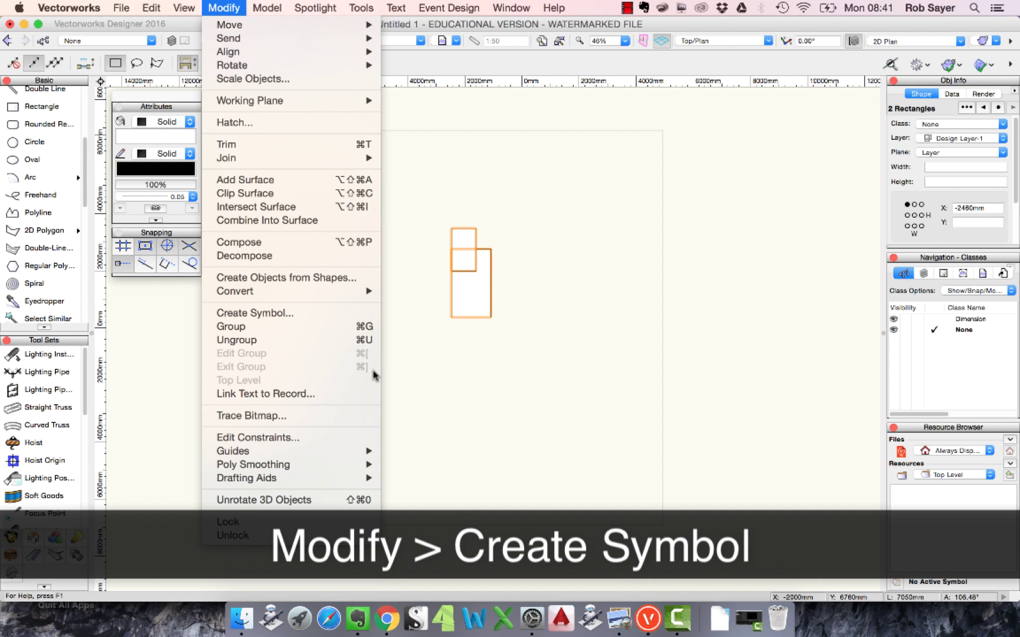
click(288, 318)
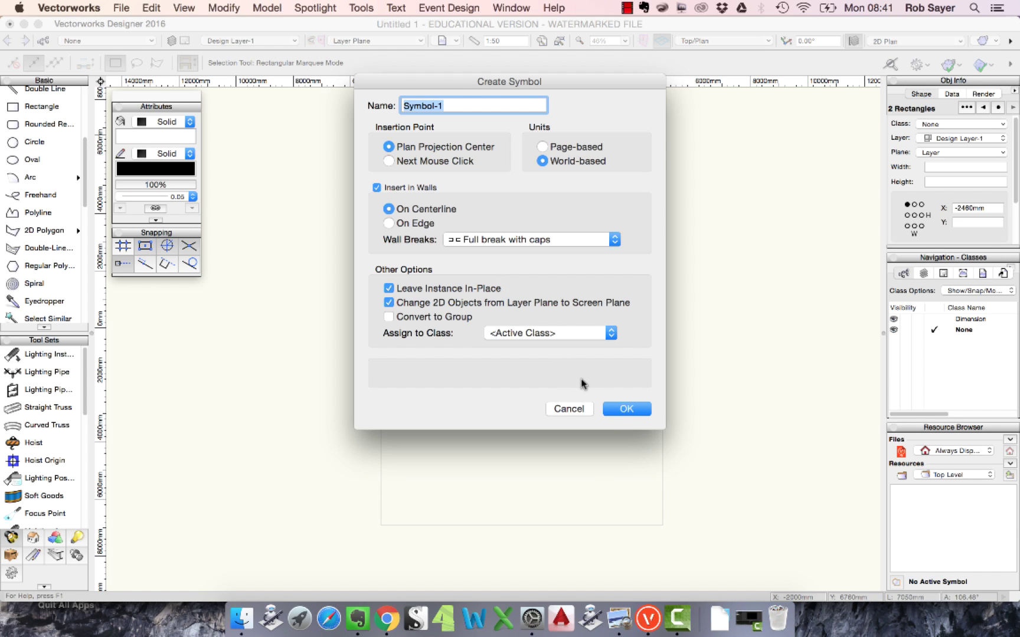
click(619, 409)
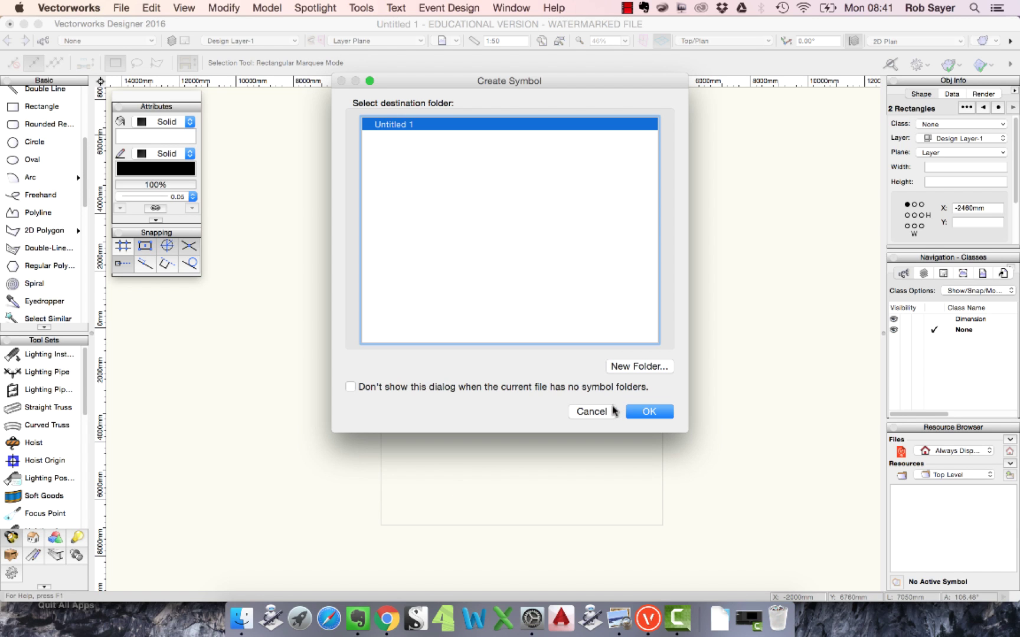
click(650, 412)
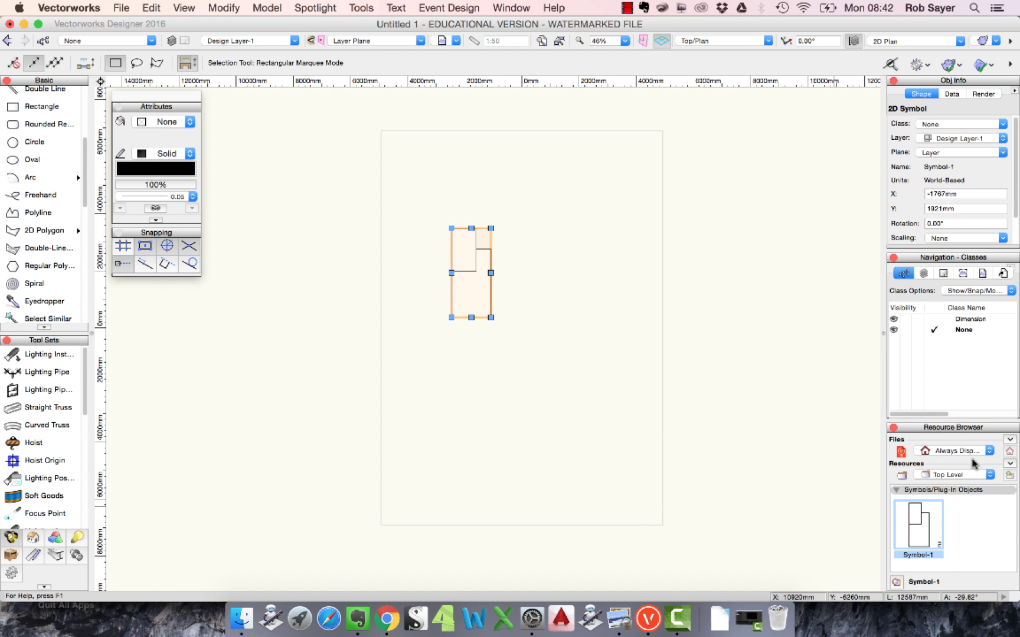
Insert two more copies of Symbol-1, one below the page centre rotated 30° and one in the upper right area rotated -30°.
double_click(912, 520)
click(546, 354)
click(599, 328)
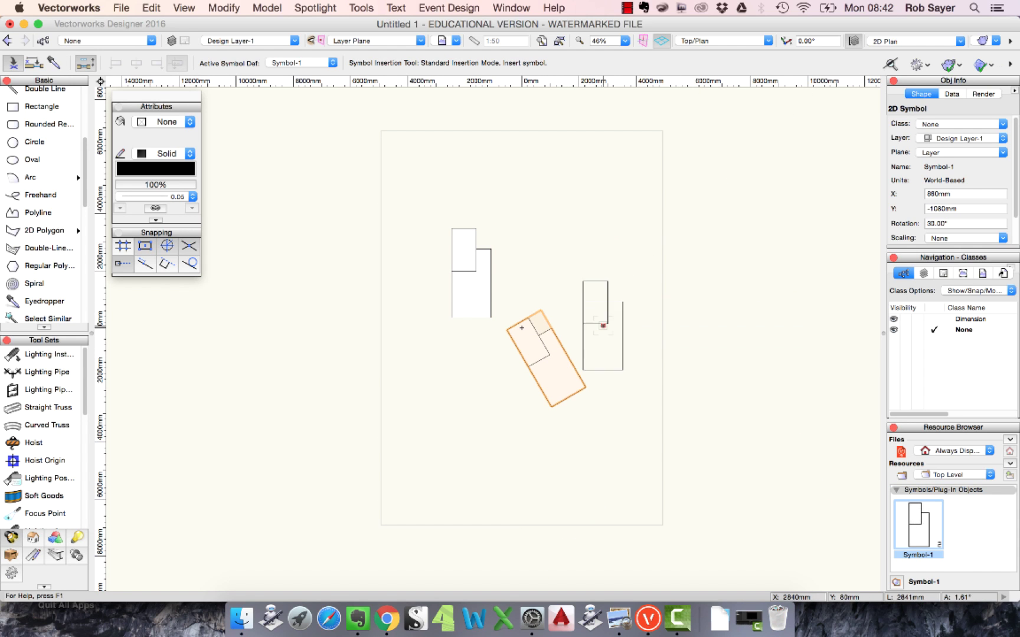
click(629, 234)
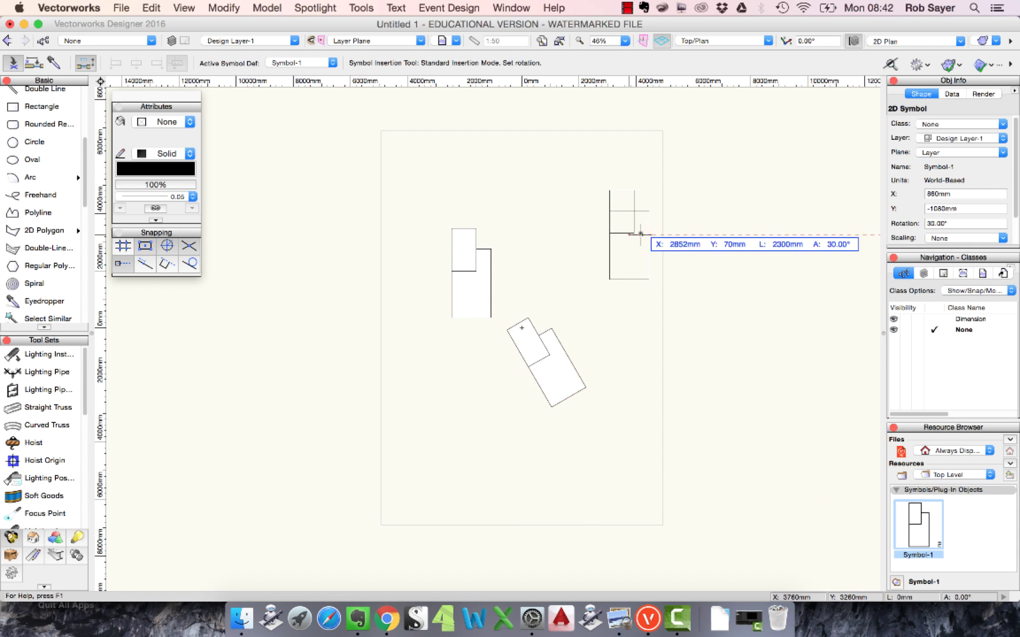
click(721, 285)
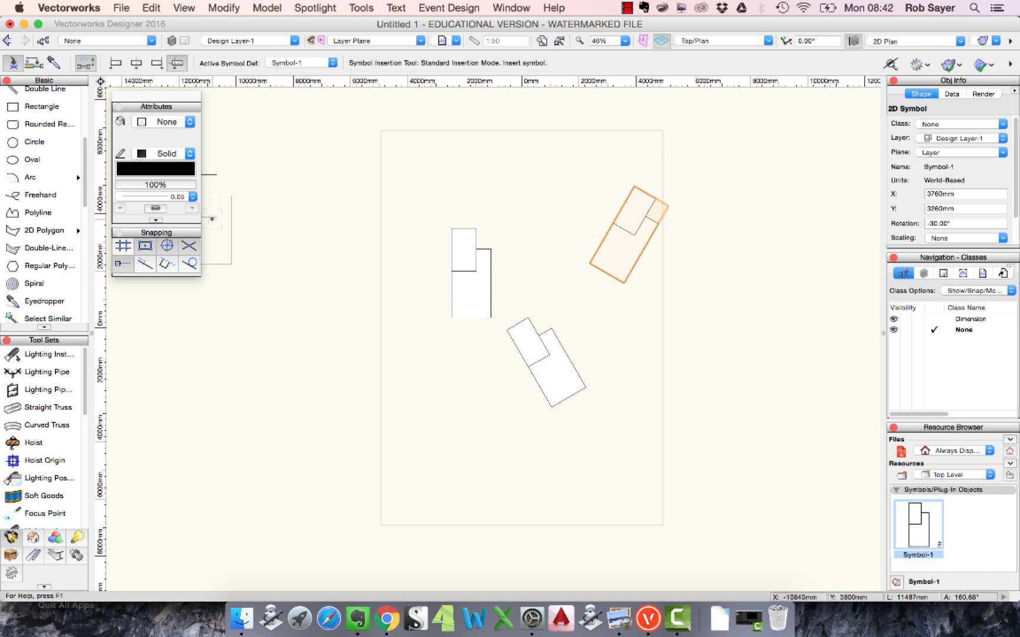
key(x)
click(344, 253)
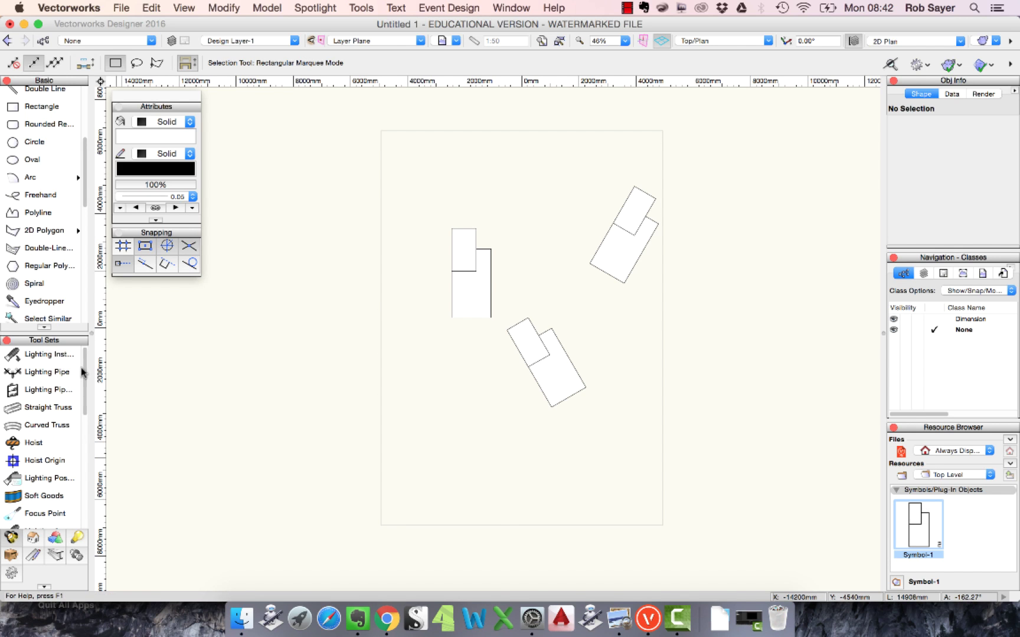
Examine the tools in the Spotlight and other tool sets, and check which workspace is active.
drag(88, 375, 85, 408)
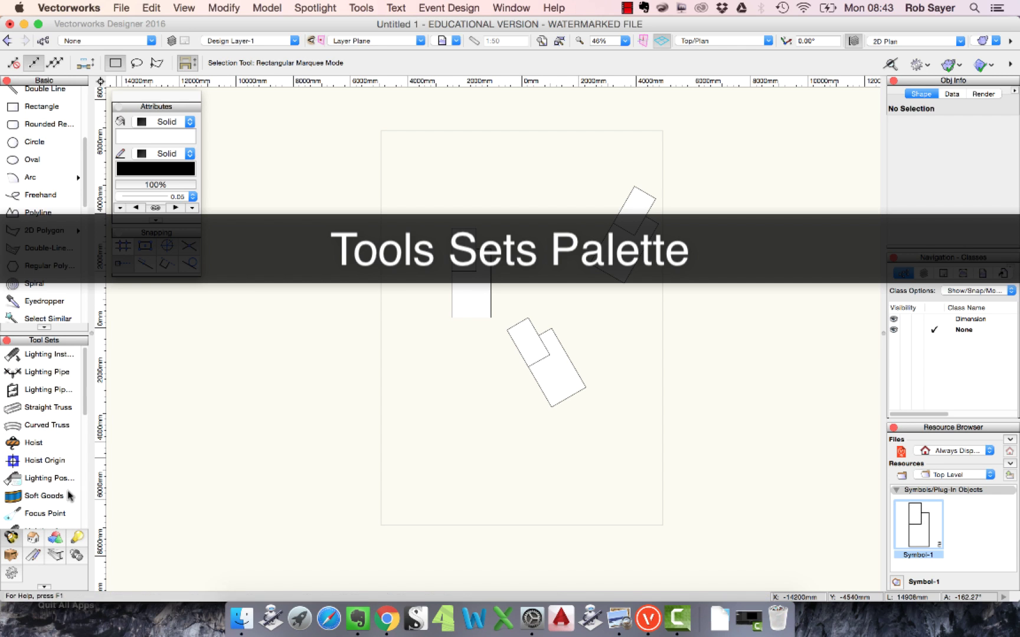
drag(85, 391, 87, 444)
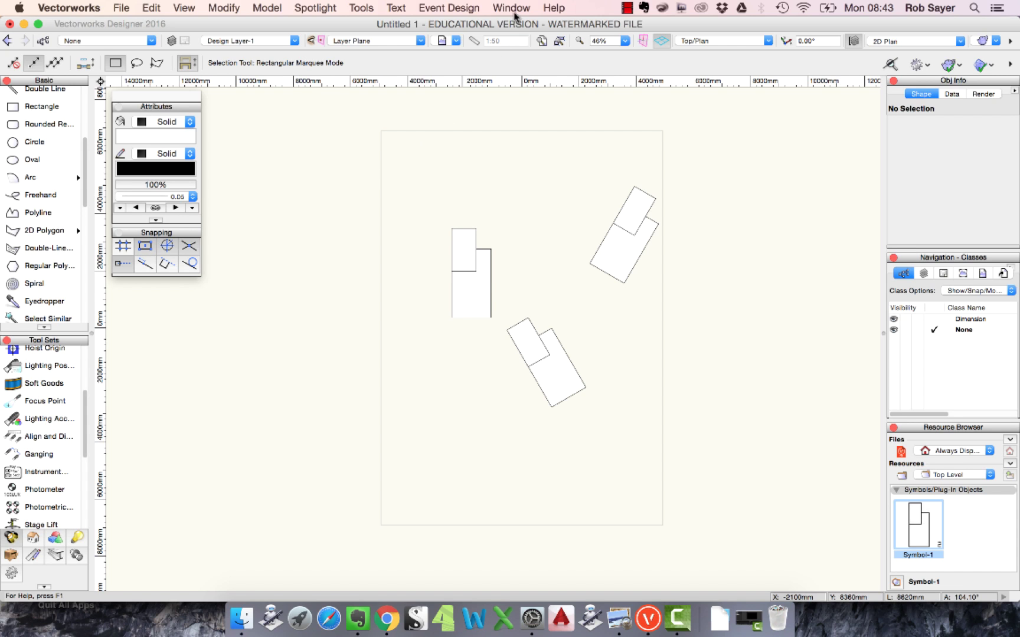
click(360, 8)
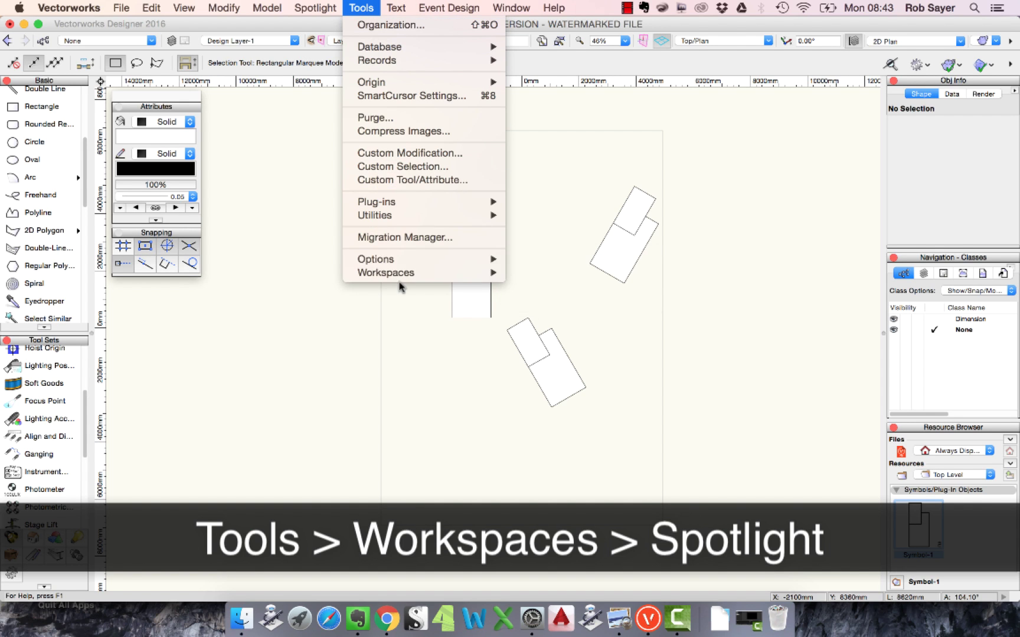
mouse_move(403, 279)
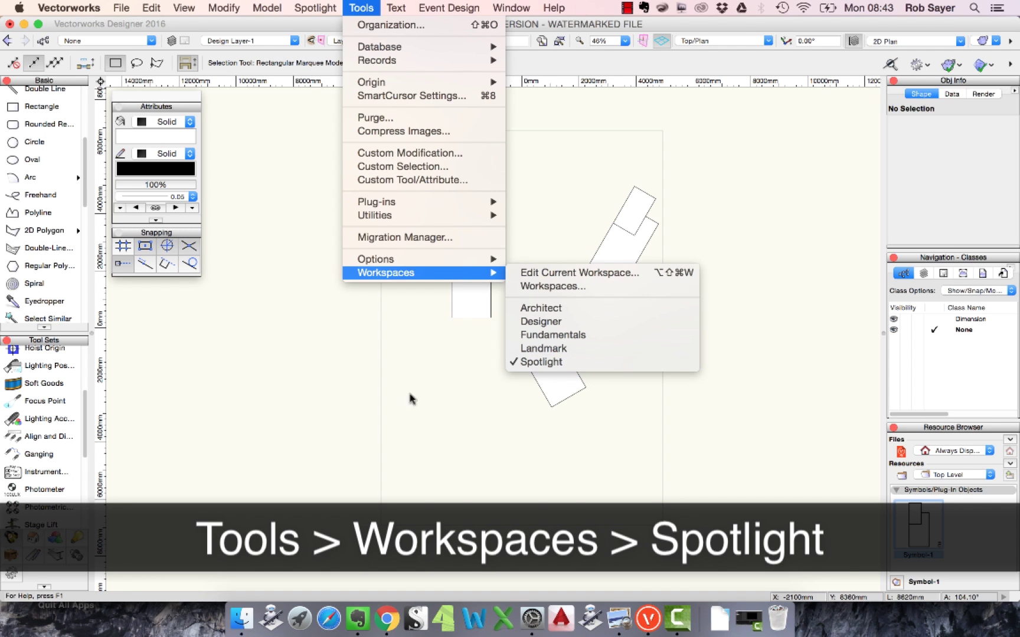
click(150, 414)
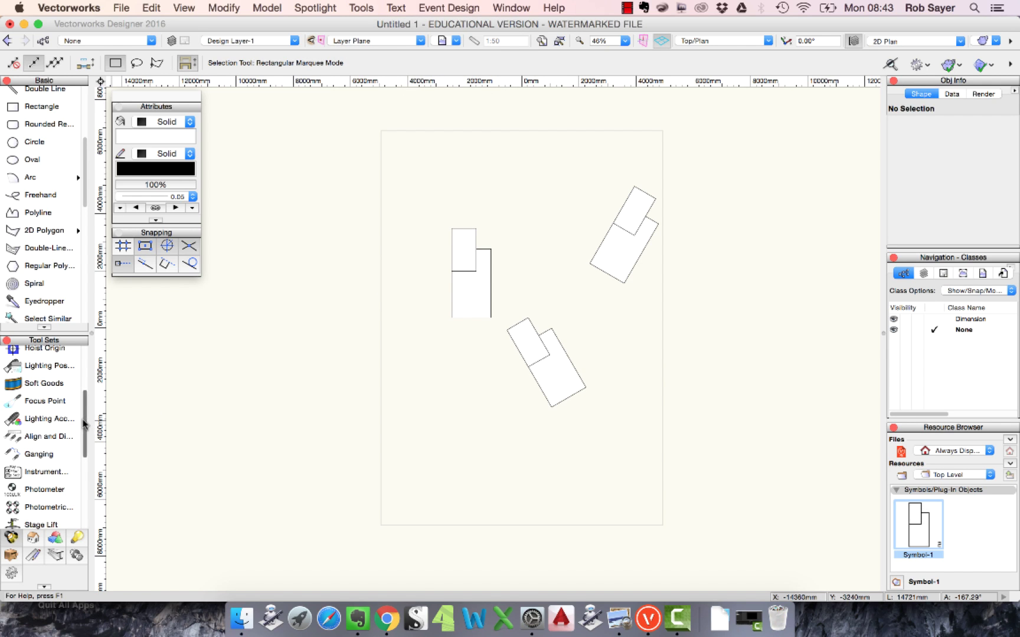
scroll(53, 413, up, 5)
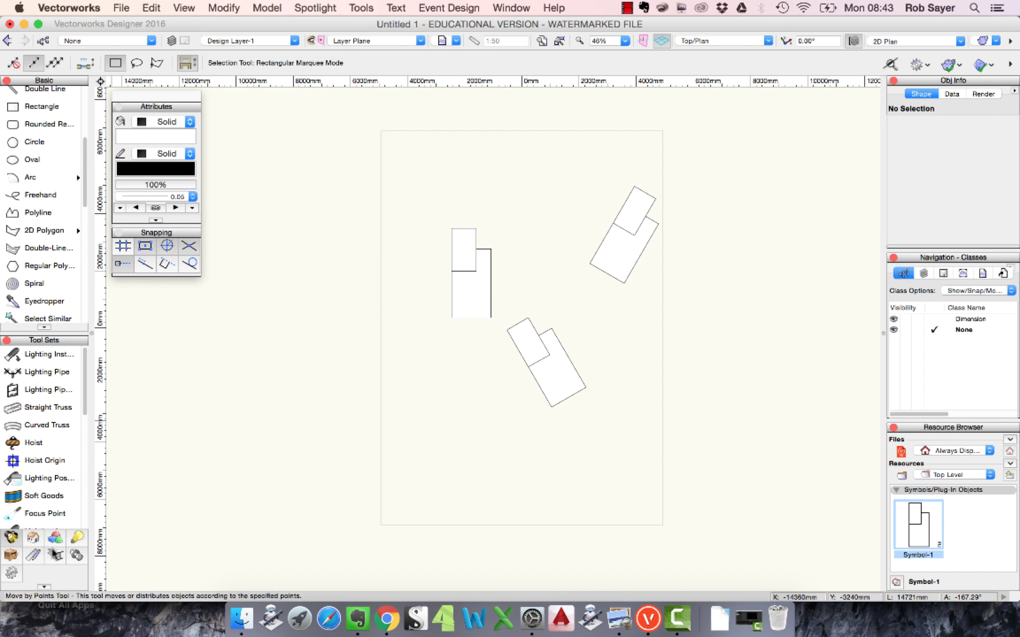
click(31, 539)
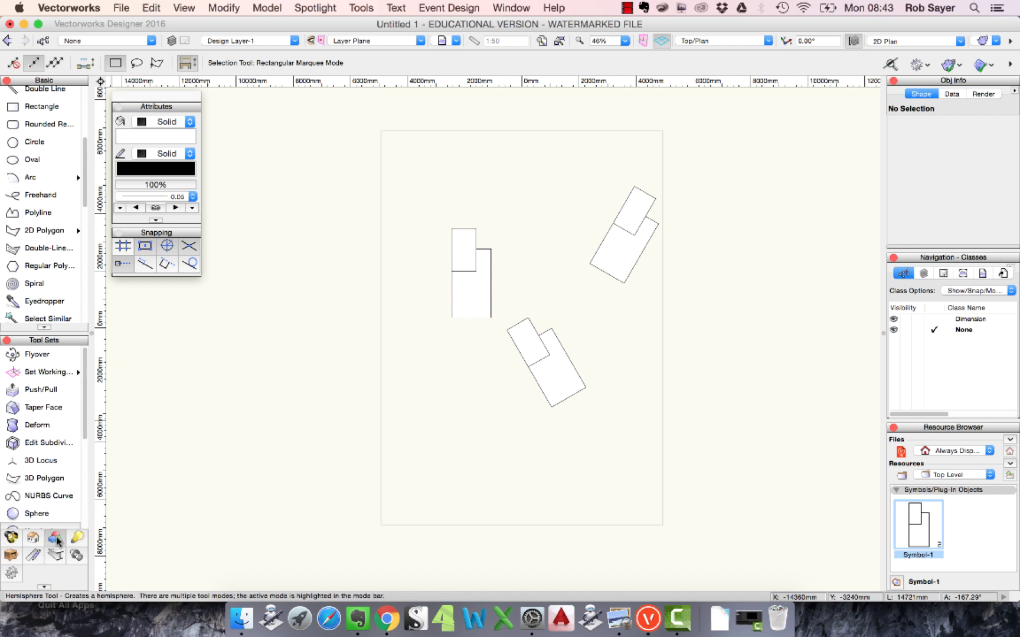
click(11, 538)
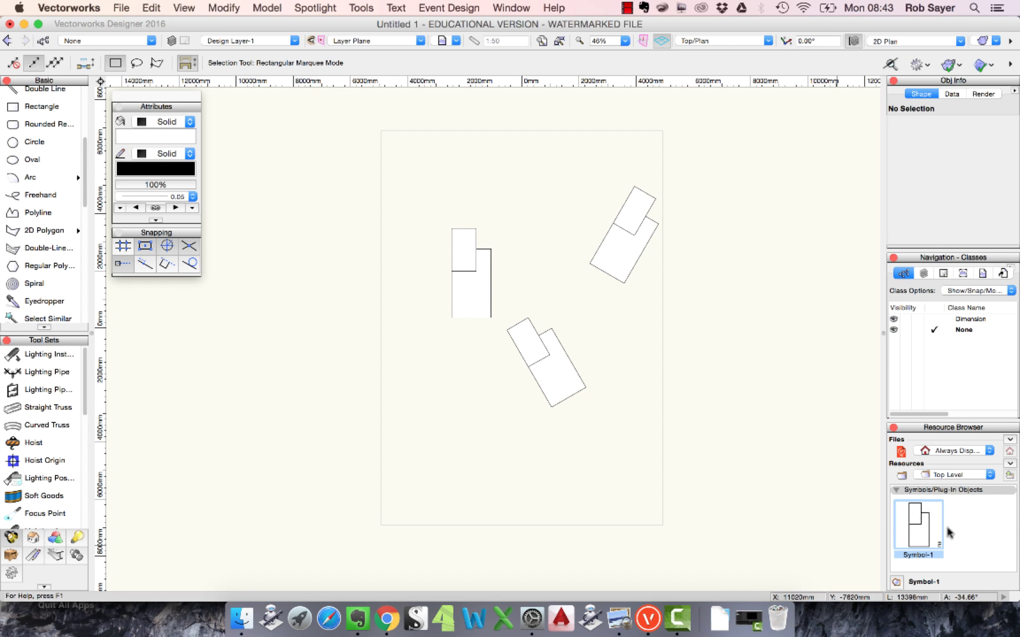
Insert Symbol-1 as a lighting instrument near the page's upper-left corner, rotated -60°.
click(23, 354)
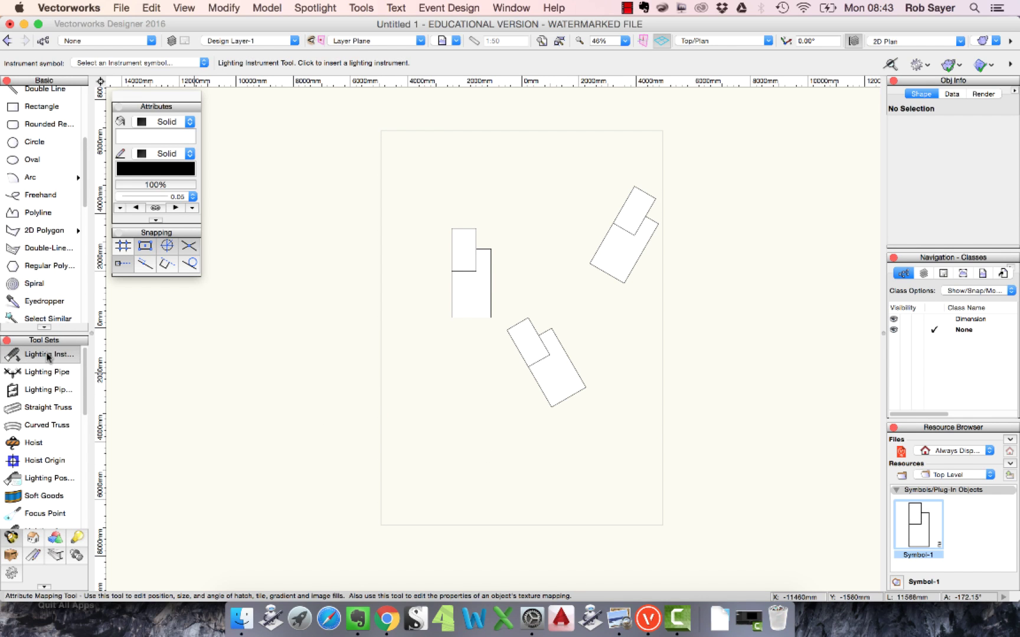
click(409, 176)
click(472, 154)
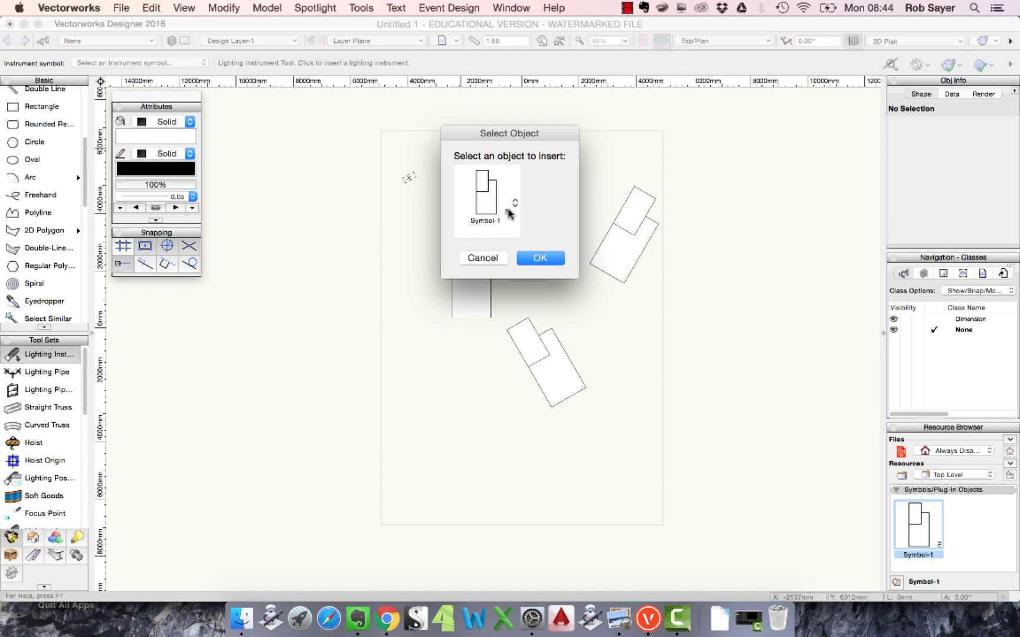
click(539, 260)
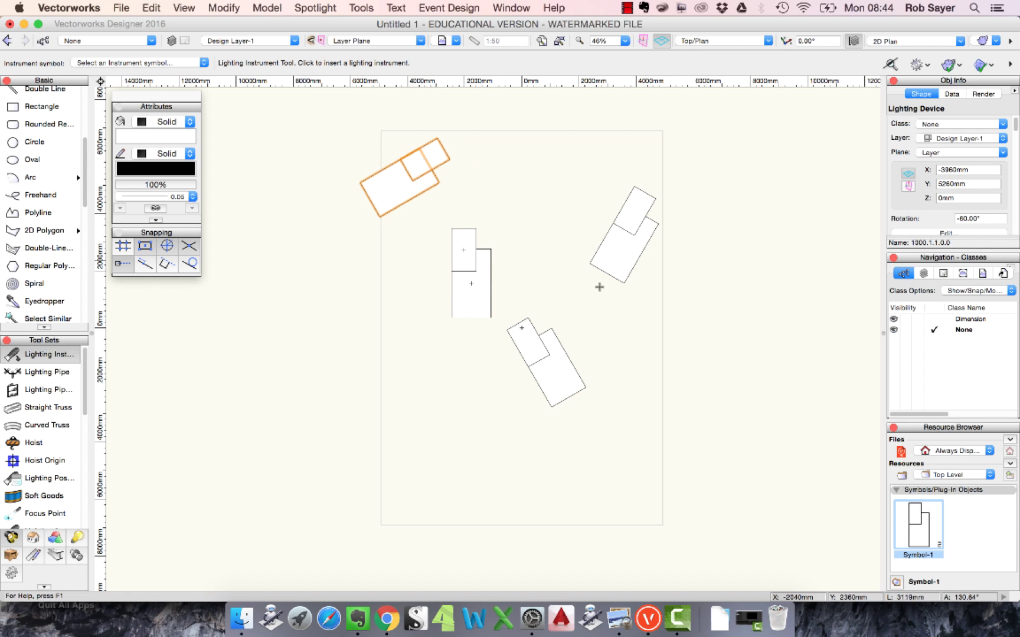
key(c)
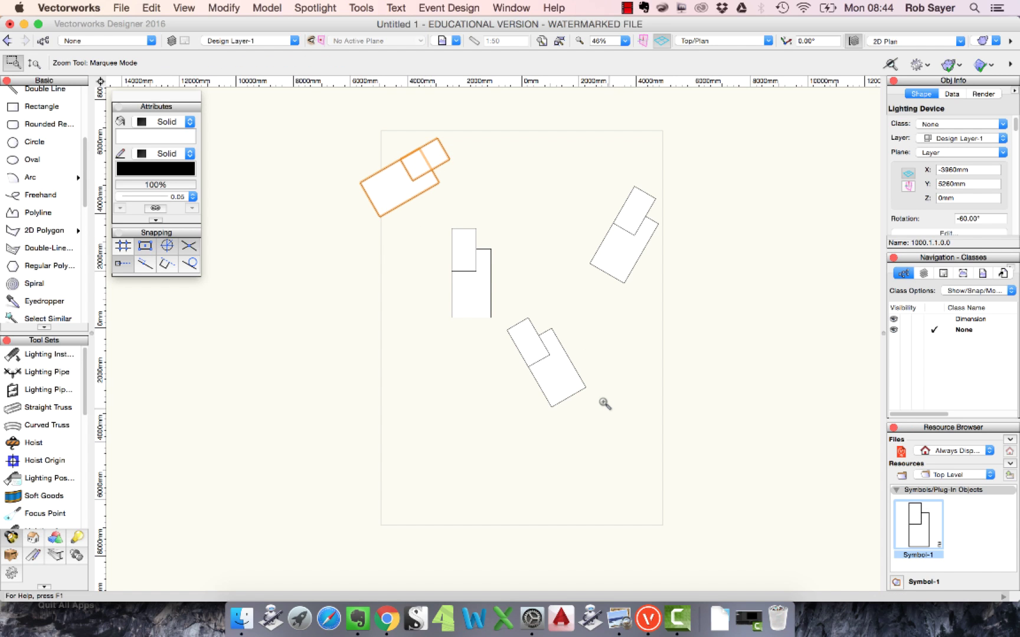
Delete the three plain symbol copies from the page, keeping only the lighting device.
key(x)
drag(454, 195, 587, 464)
key(Delete)
click(639, 216)
key(Delete)
click(467, 252)
key(Delete)
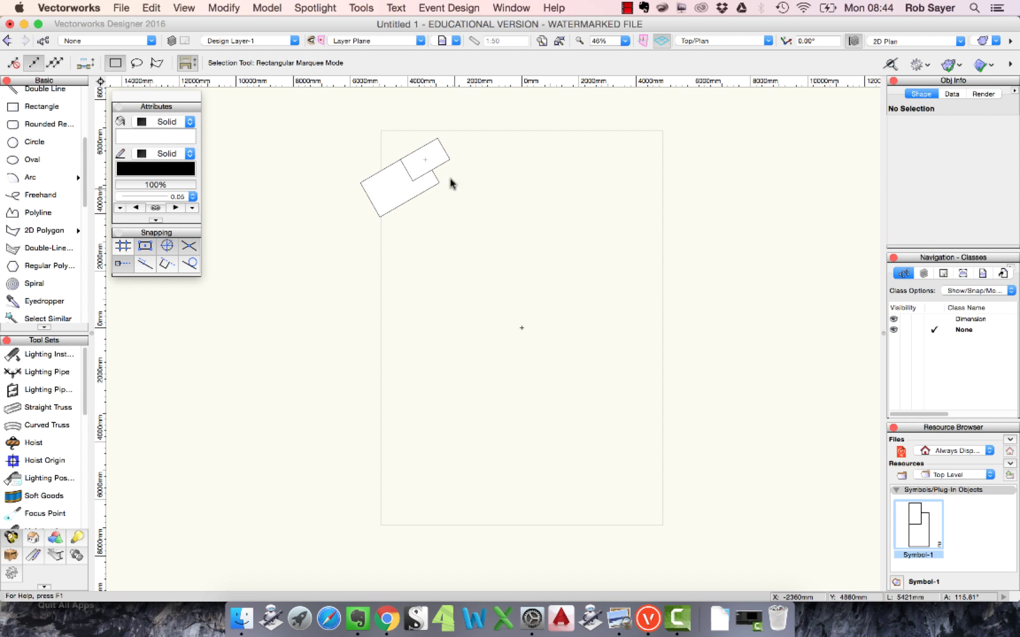
Select the lighting device and examine its full list of parameters in the undocked Object Info palette.
click(432, 159)
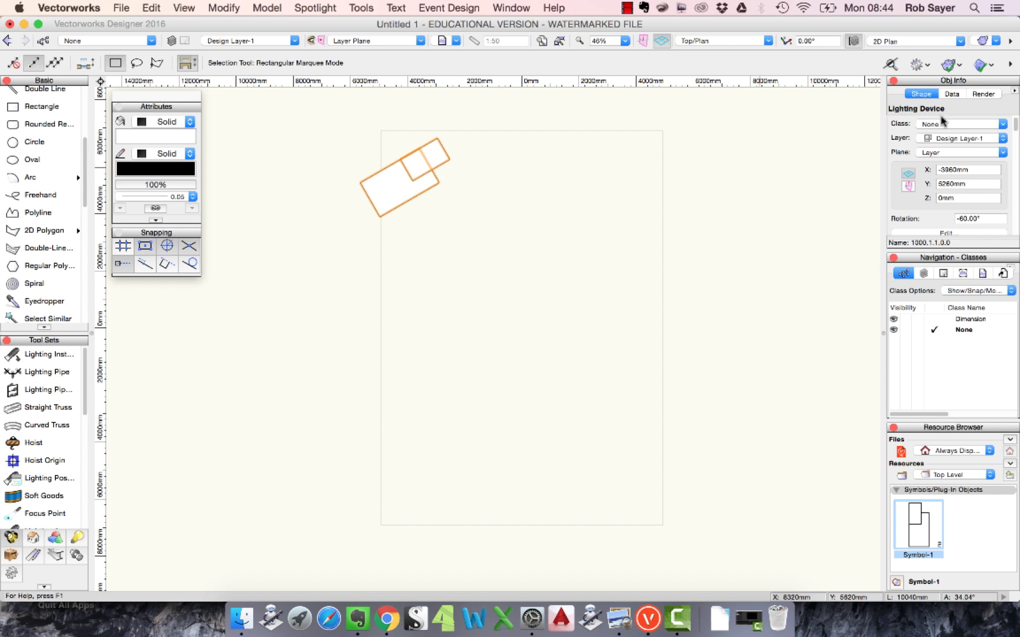
drag(982, 81, 741, 105)
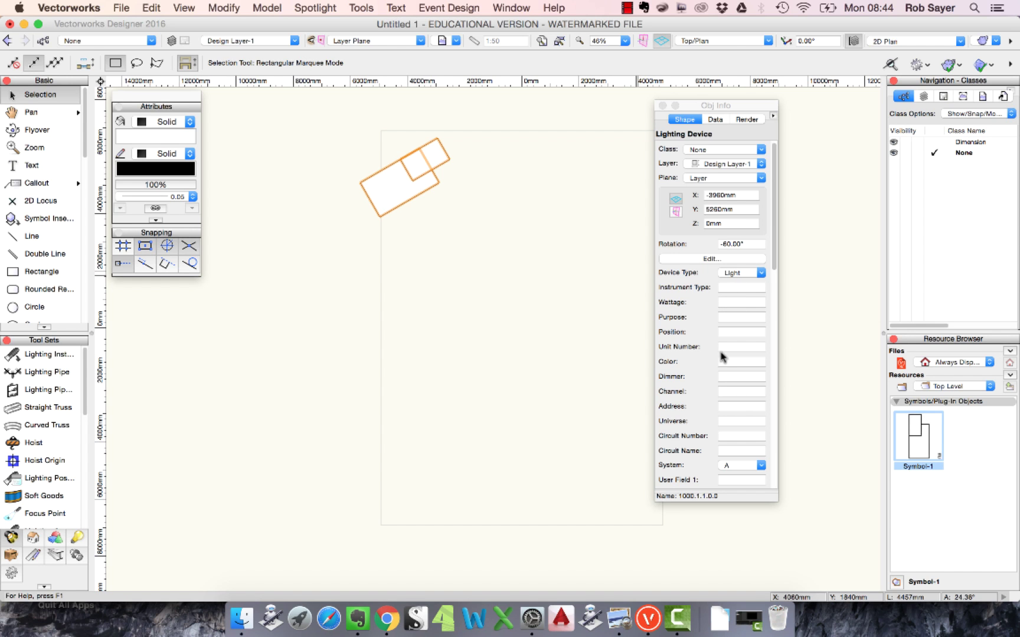
drag(775, 194, 775, 159)
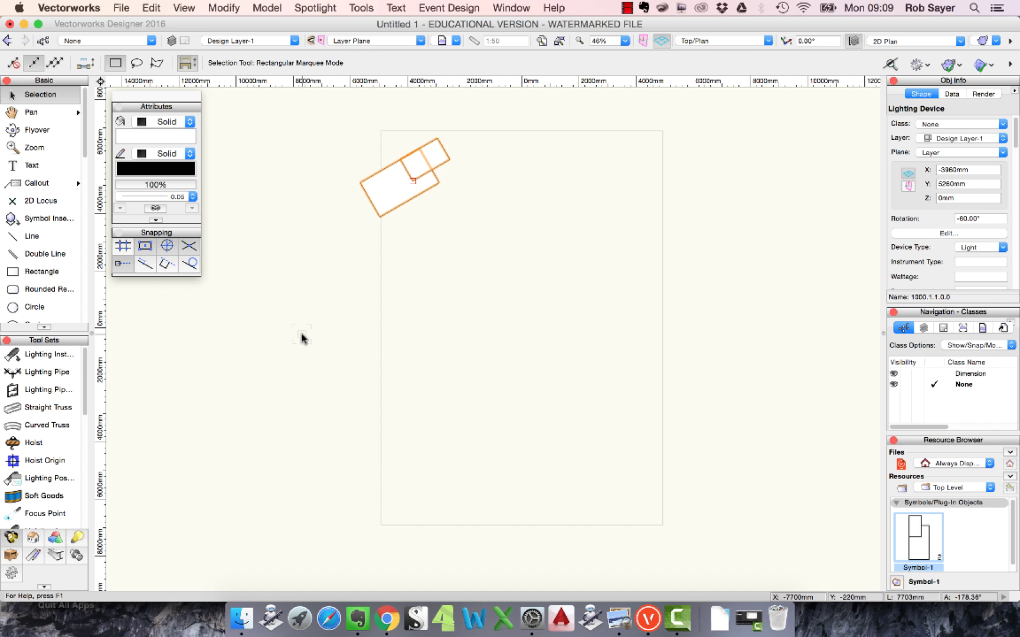
Draw two separate rectangles near the page centre, about 1442 by 2498 mm and about 1076 by 1864 mm.
click(29, 271)
click(432, 283)
click(472, 353)
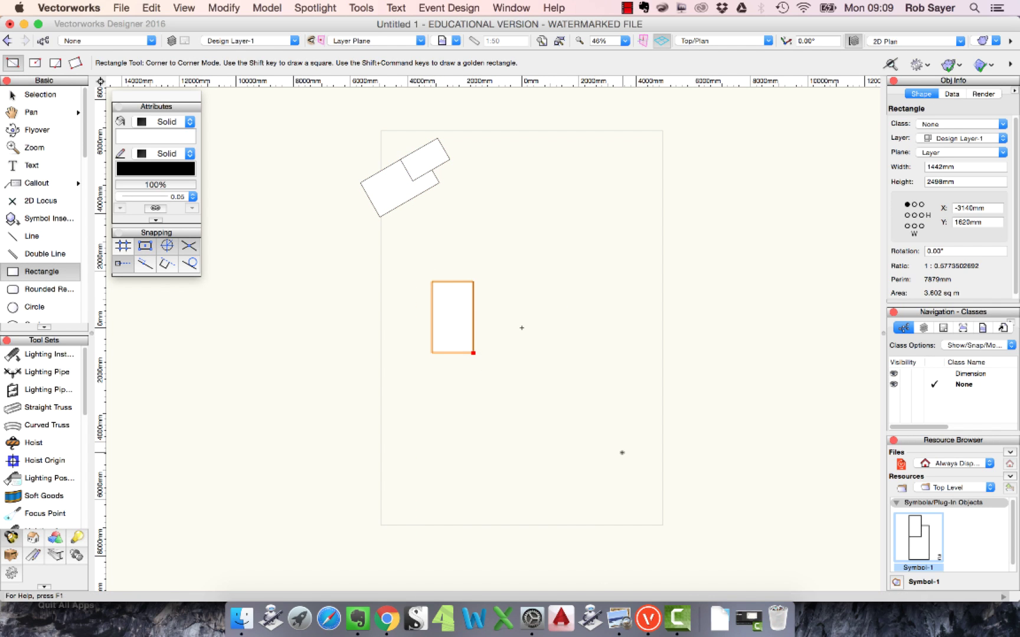
click(506, 279)
click(538, 332)
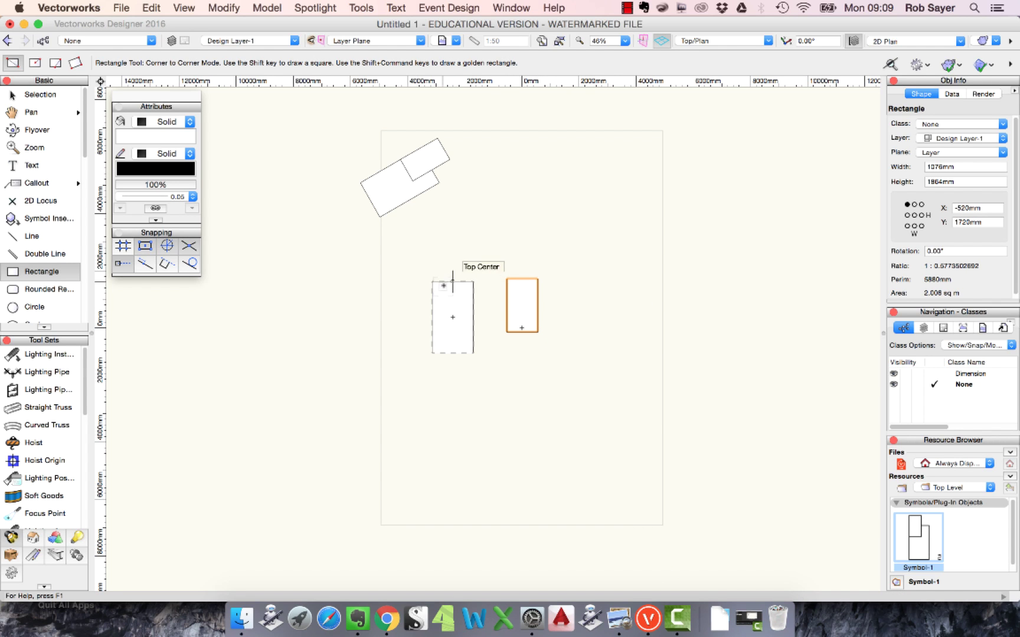
Draw a rectangle about 1702 by 1609 mm overlapping the larger rectangle, and undo it.
click(424, 272)
click(474, 317)
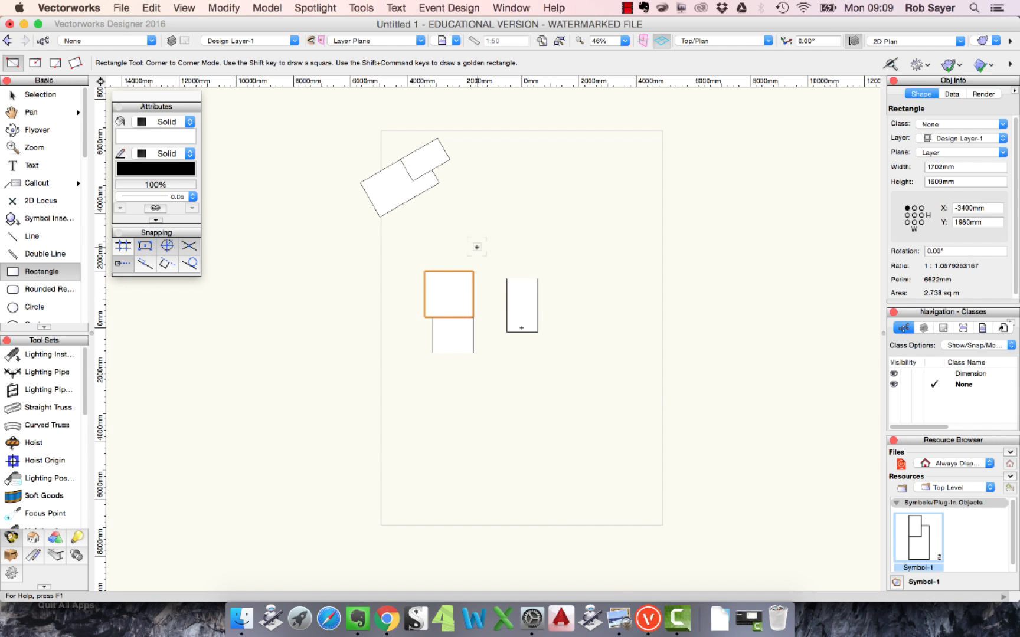
key(super+z)
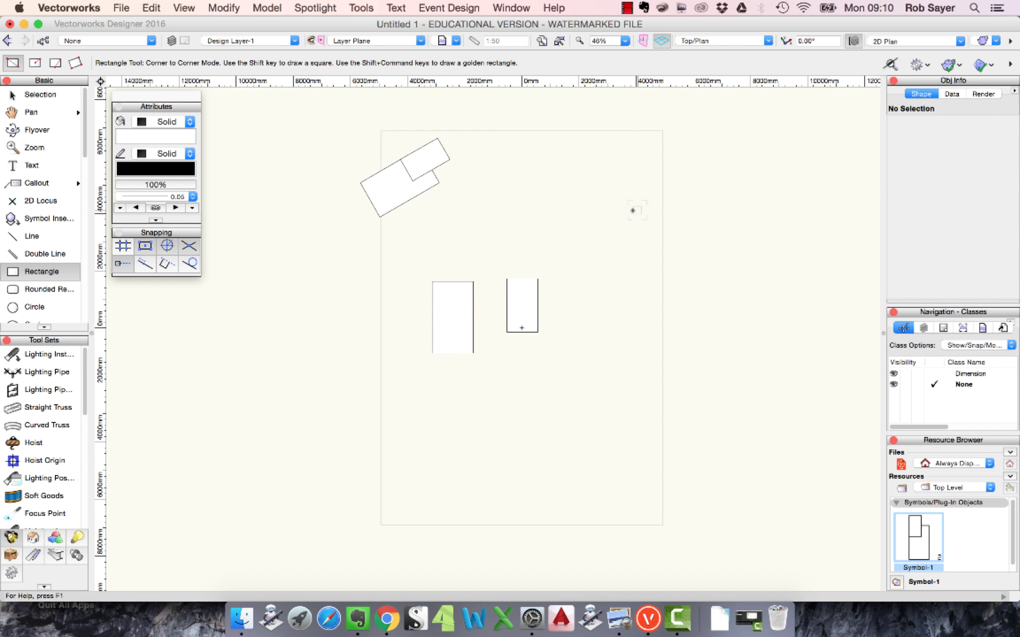
Remove the larger of the two rectangles and leave nothing selected.
key(x)
drag(467, 283, 539, 299)
click(228, 210)
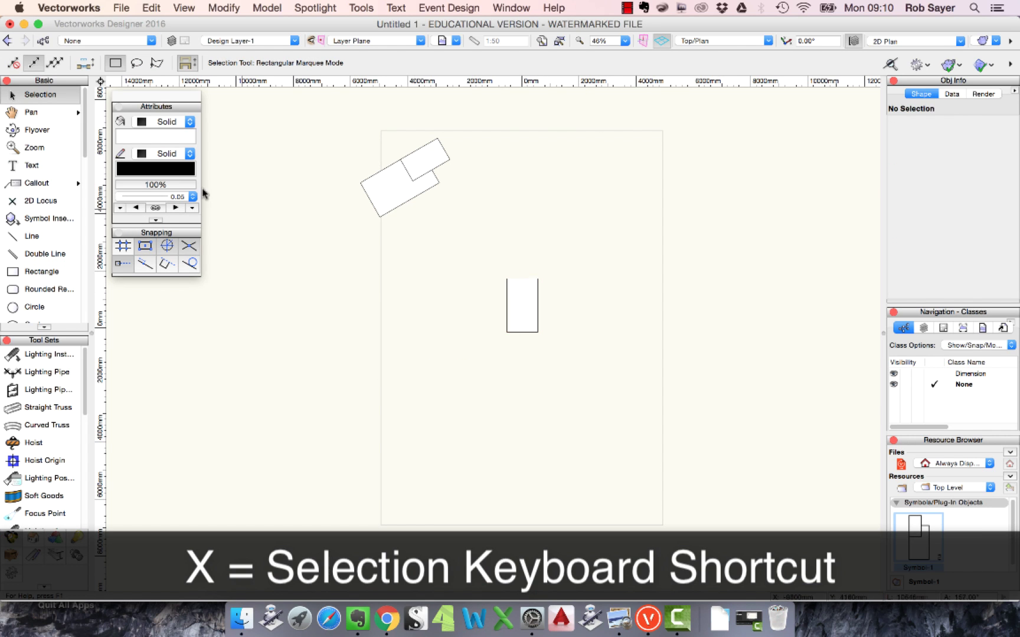
Draw three more rectangles around the remaining one, making the tall narrow one about 860 by 3300 mm.
key(4)
click(423, 270)
click(447, 314)
click(494, 196)
click(533, 236)
click(572, 239)
click(597, 333)
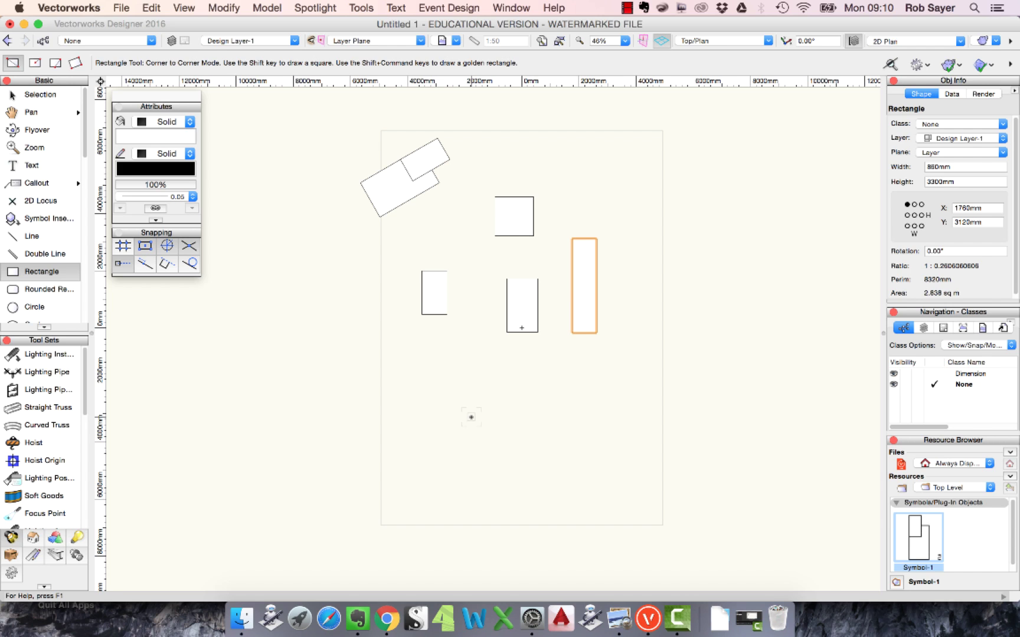
Select all four rectangles together and delete them, keeping the lighting device.
key(x)
click(648, 422)
drag(466, 176, 627, 418)
shift+click(446, 285)
key(BackSpace)
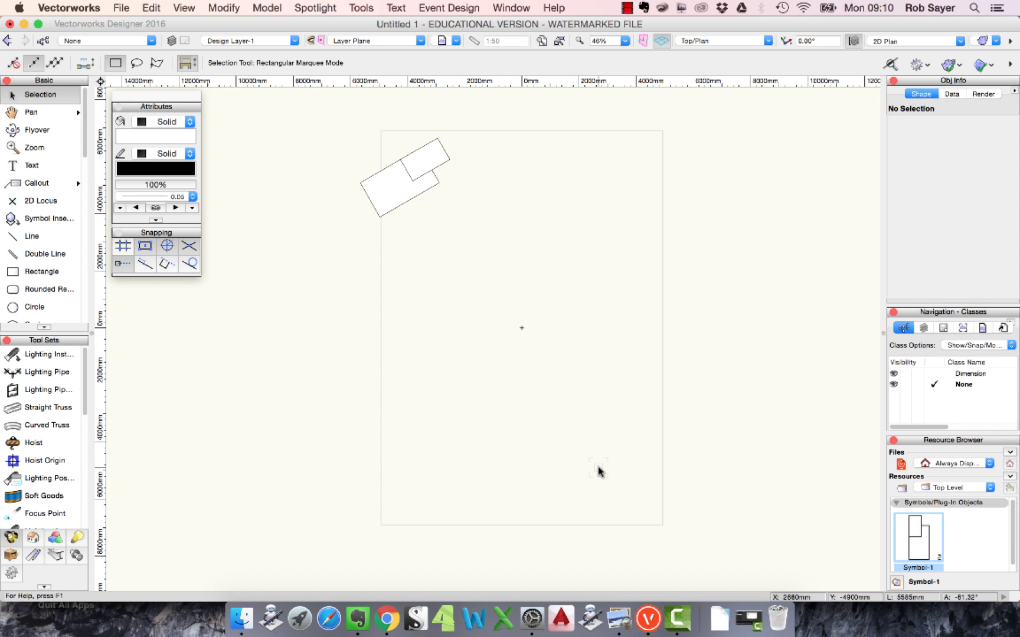